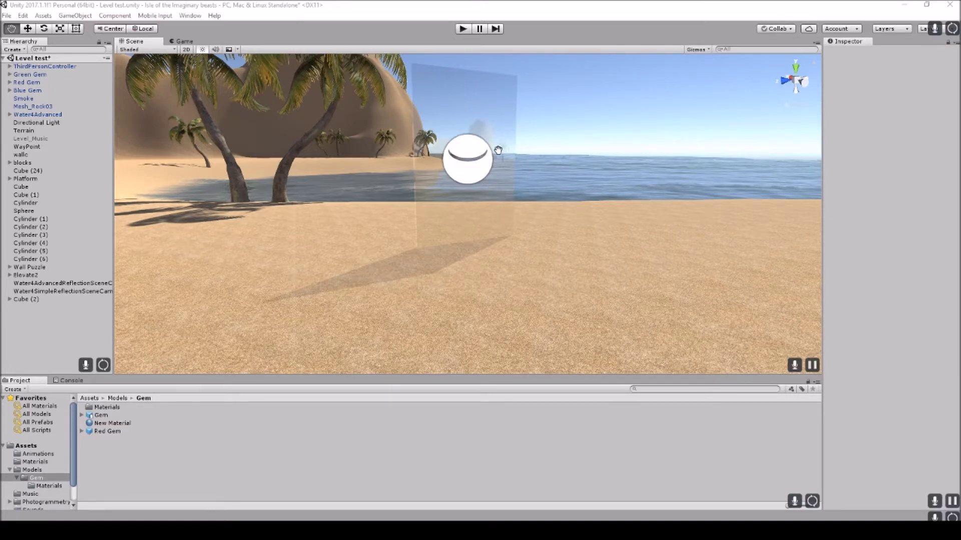
Step: Examine the existing glass pane on the beach and its surroundings from several viewing angles
right_drag(548, 234, 754, 216)
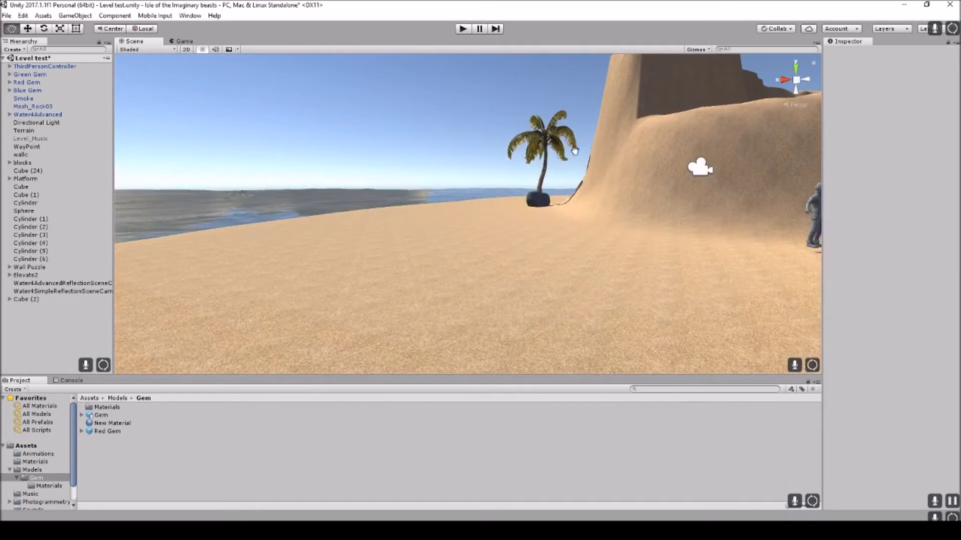
right_drag(613, 220, 365, 212)
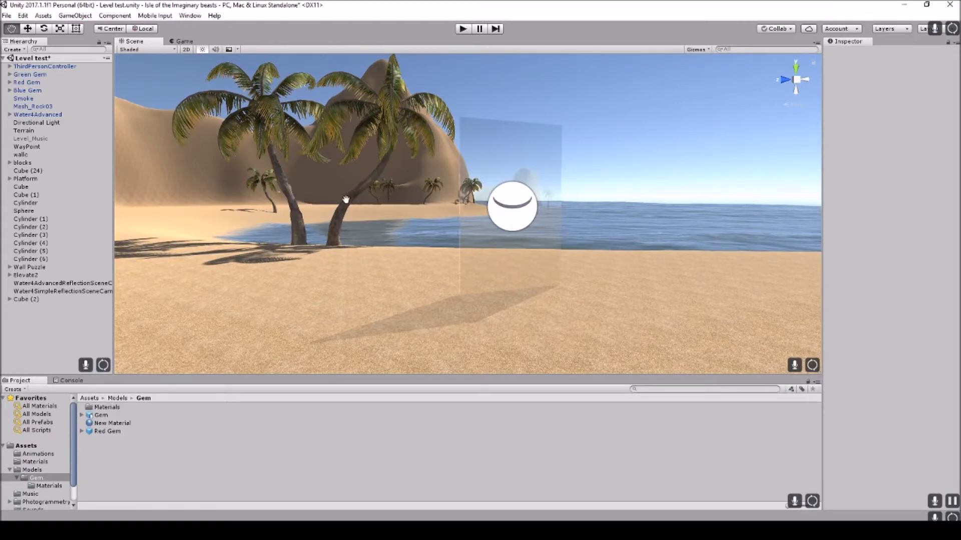
right_drag(370, 197, 790, 238)
right_drag(614, 233, 582, 251)
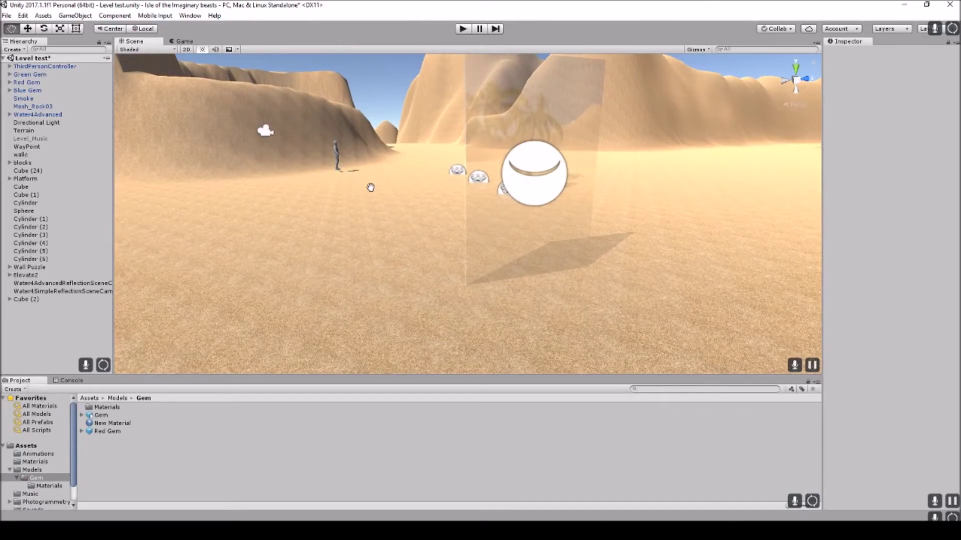
right_drag(388, 170, 541, 178)
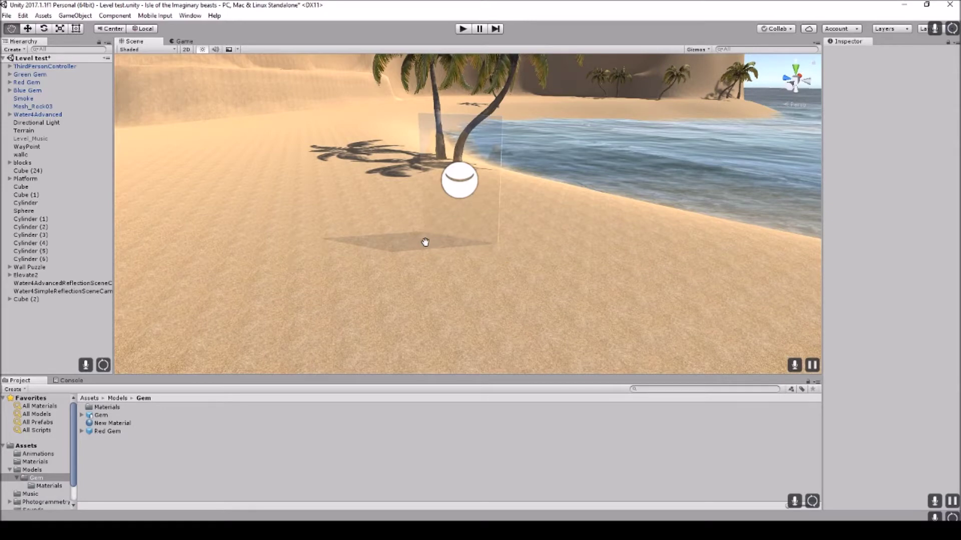
drag(392, 247, 470, 229)
right_drag(470, 229, 540, 223)
drag(430, 252, 443, 245)
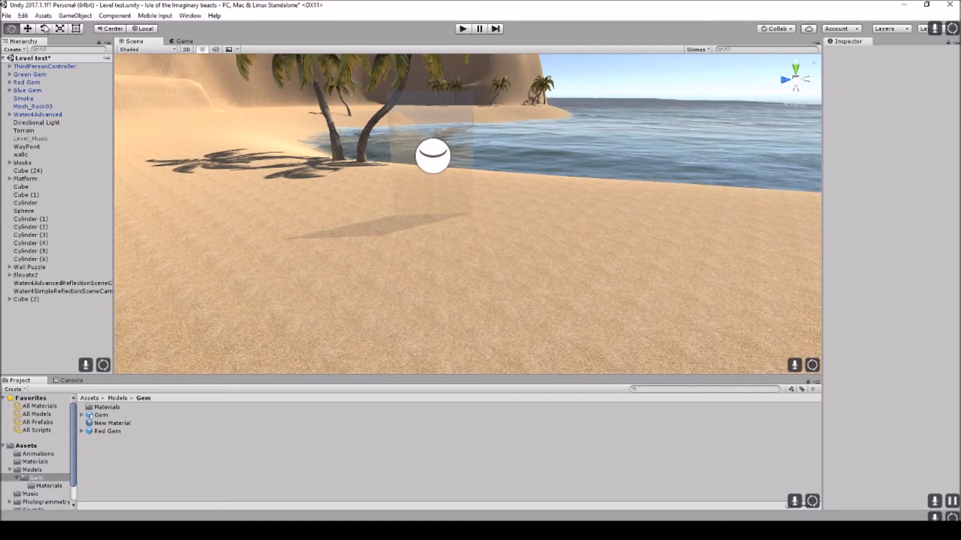
Step: Create a cube near the existing glass pane and raise it above the sand to about Y 5.43
click(75, 16)
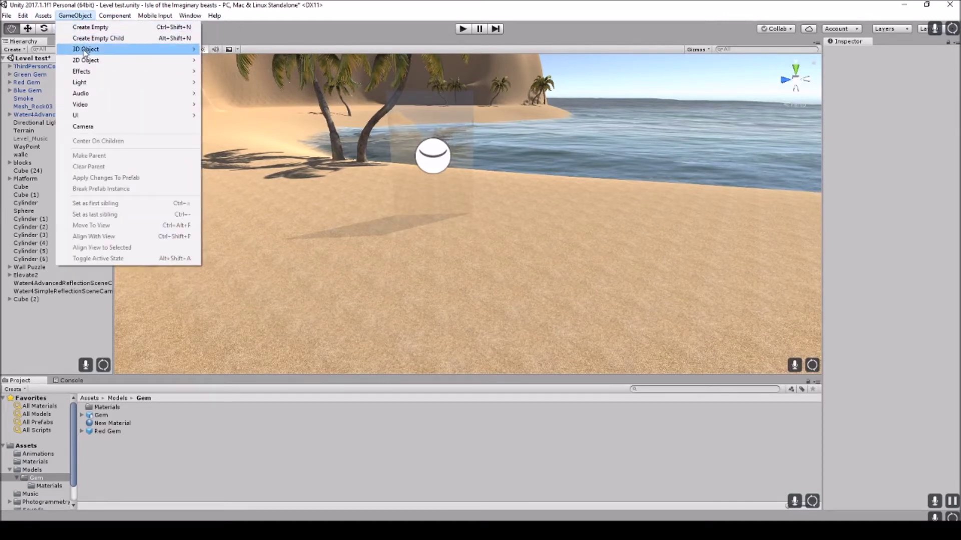
mouse_move(85, 49)
click(220, 49)
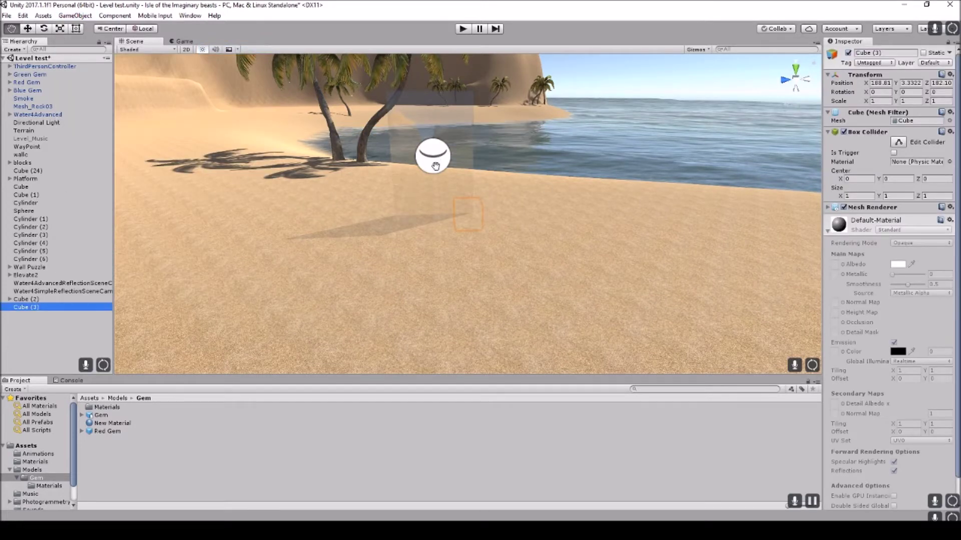
click(27, 29)
drag(468, 179, 469, 131)
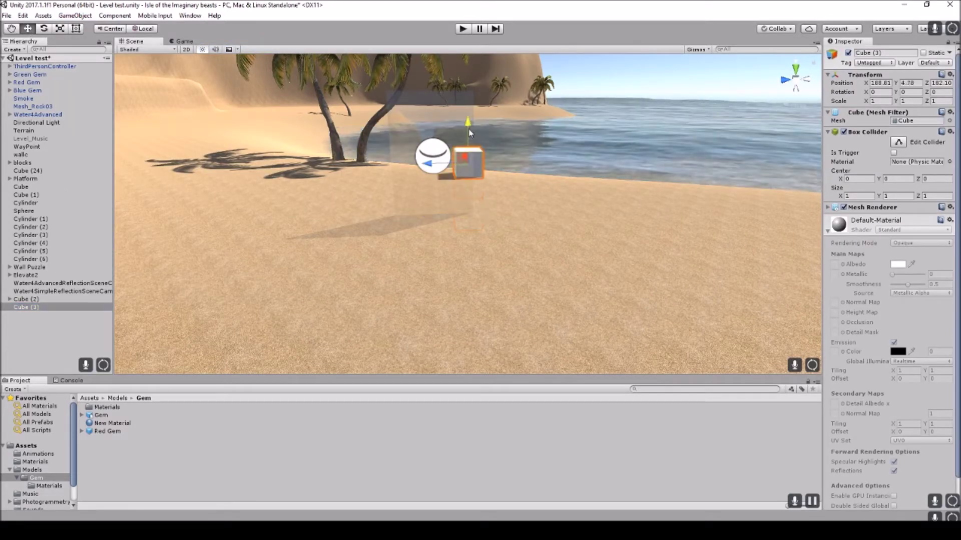
Step: Delete the old glass pane and bring the new cube closer, to about X 182.67 and Y 5.78
click(418, 122)
key(Delete)
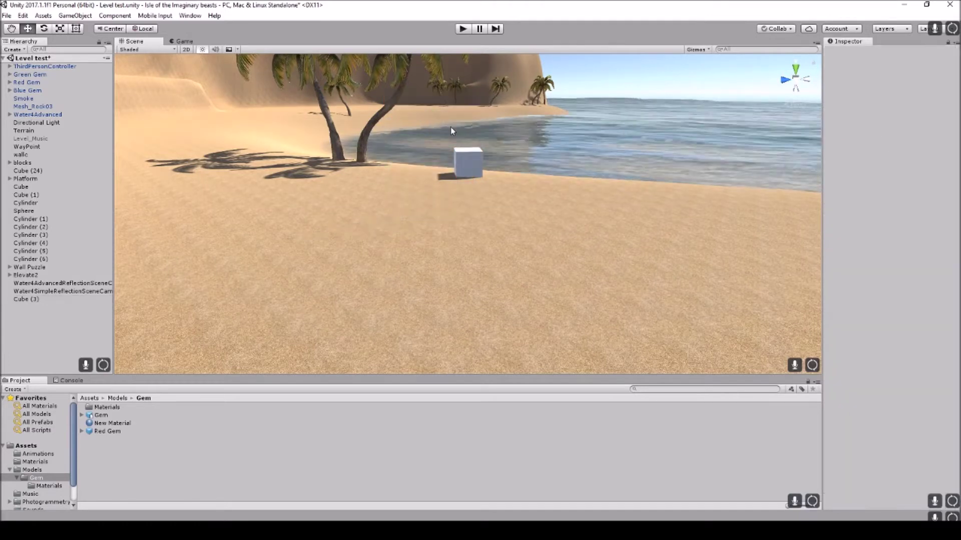
click(467, 170)
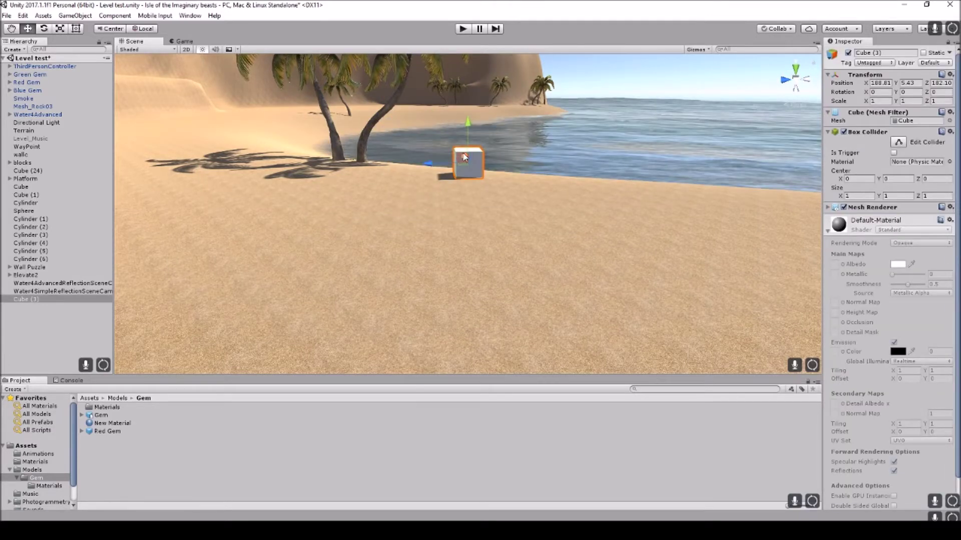
drag(465, 158, 498, 166)
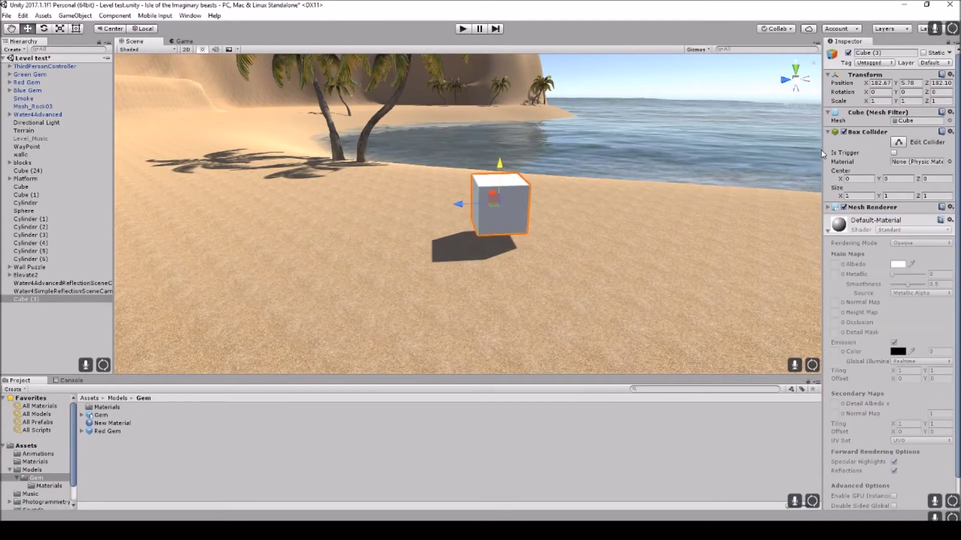
Step: Scale the cube to X 0.05, Y 3, Z 2 as a thin upright panel and raise it to about Y 6.58
click(866, 195)
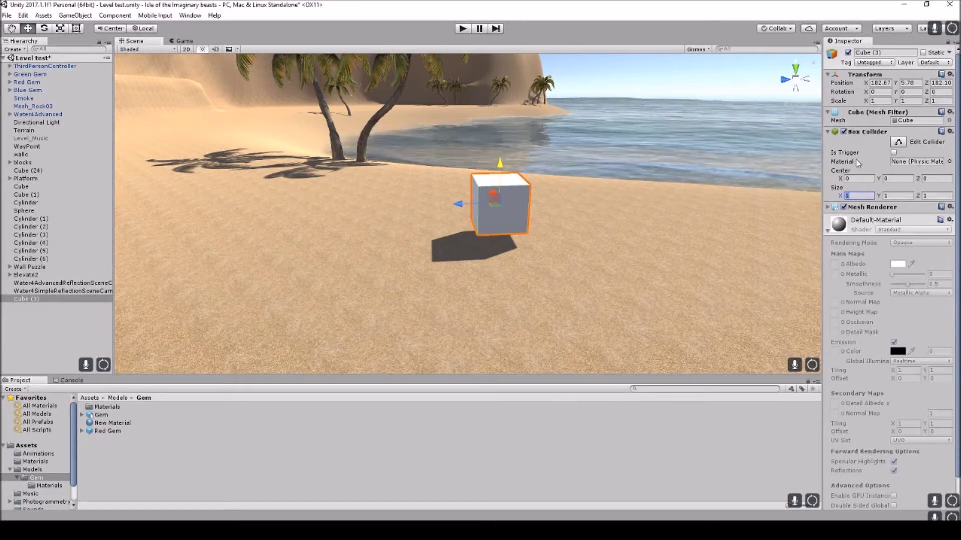
click(878, 100)
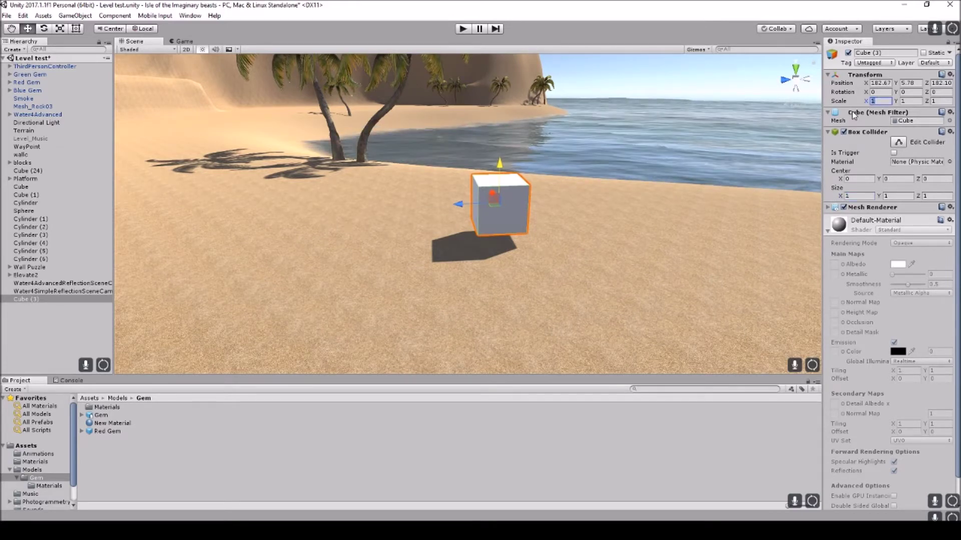
key(BackSpace)
text(.05)
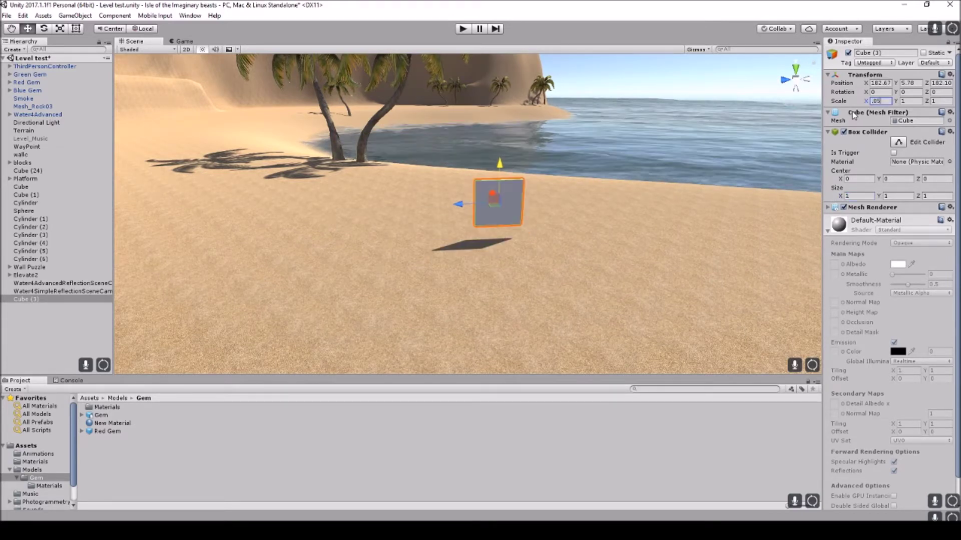
key(Tab)
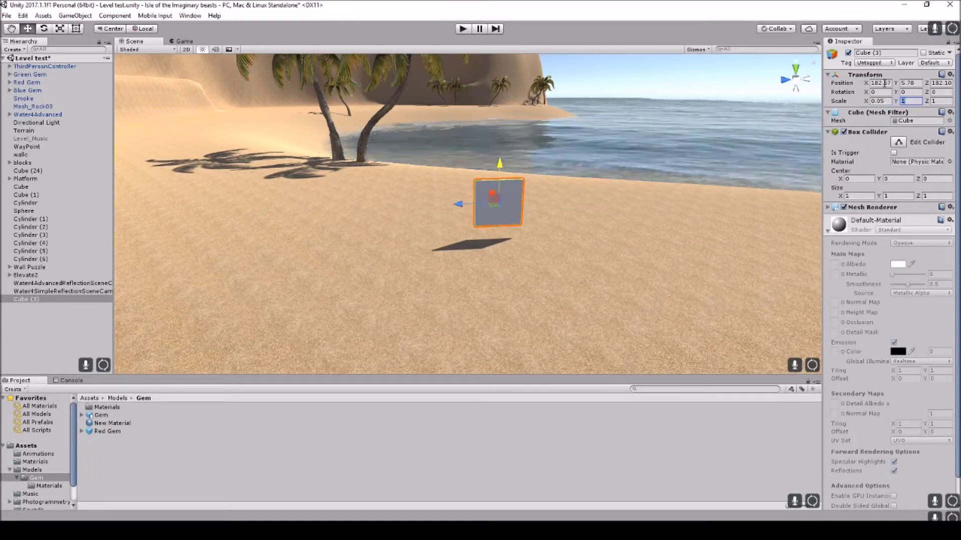
text(3)
key(Tab)
text(2)
drag(499, 168, 500, 135)
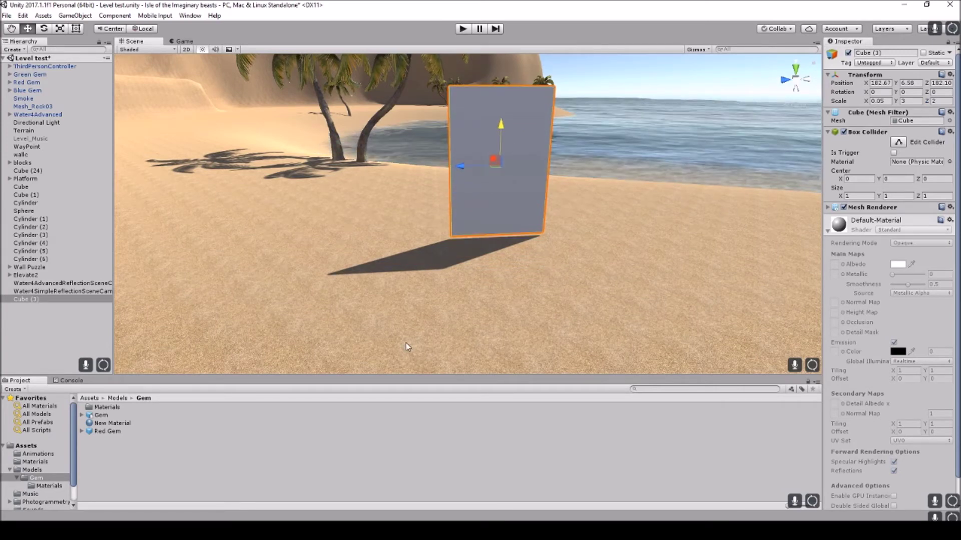
Step: Create a material named Glass in the Gem folder and apply it to the upright panel
right_click(117, 441)
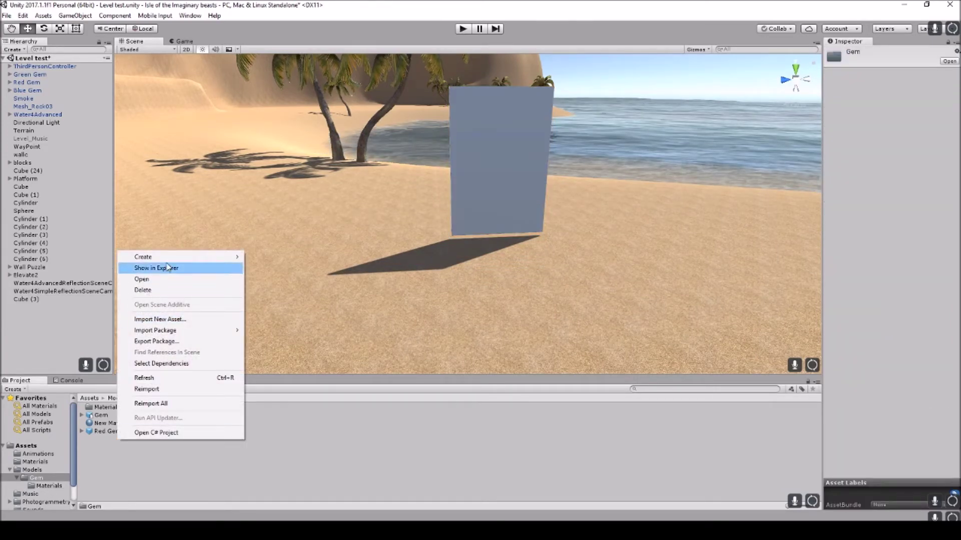
mouse_move(170, 257)
click(298, 336)
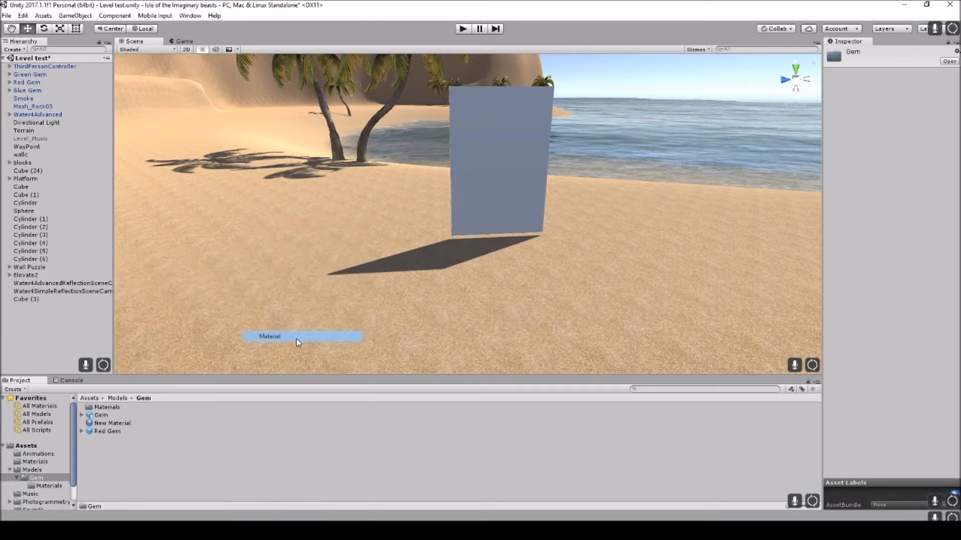
text(Gla)
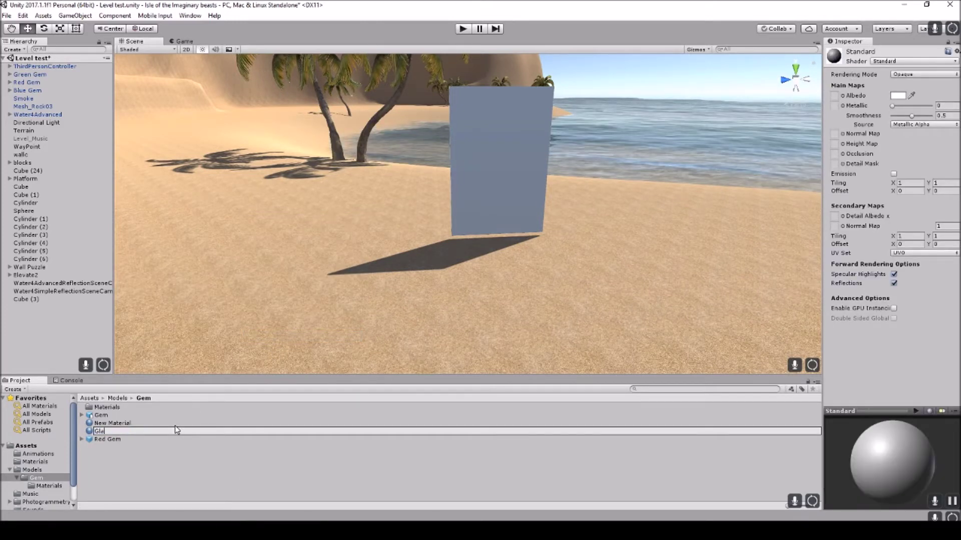
text(ss)
key(Return)
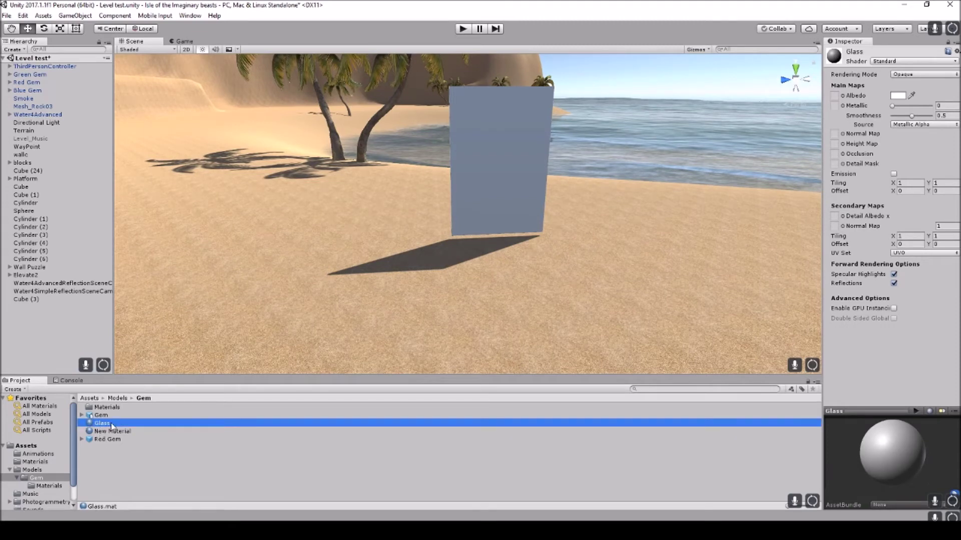
drag(112, 426, 507, 181)
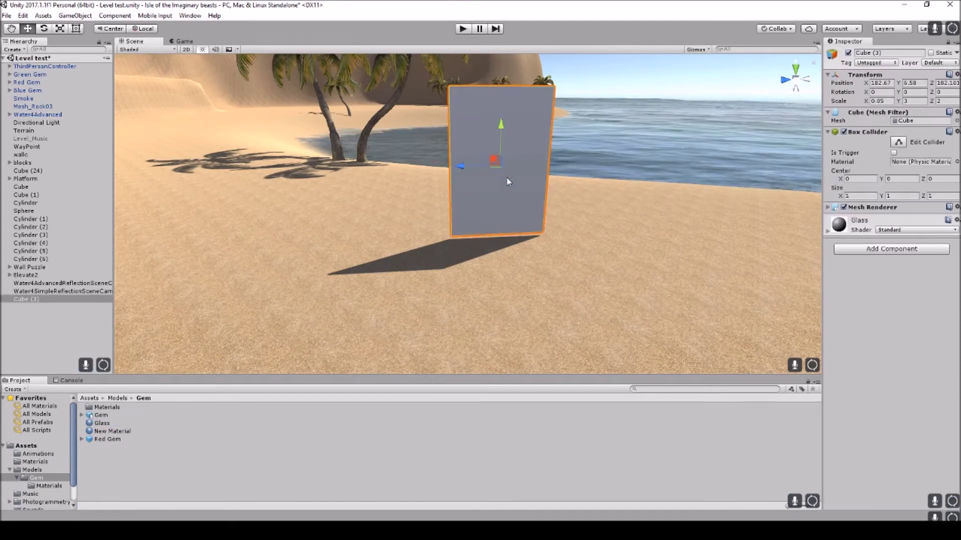
Step: Set the Glass material's rendering mode to Transparent and its smoothness to 1
right_drag(534, 196, 548, 172)
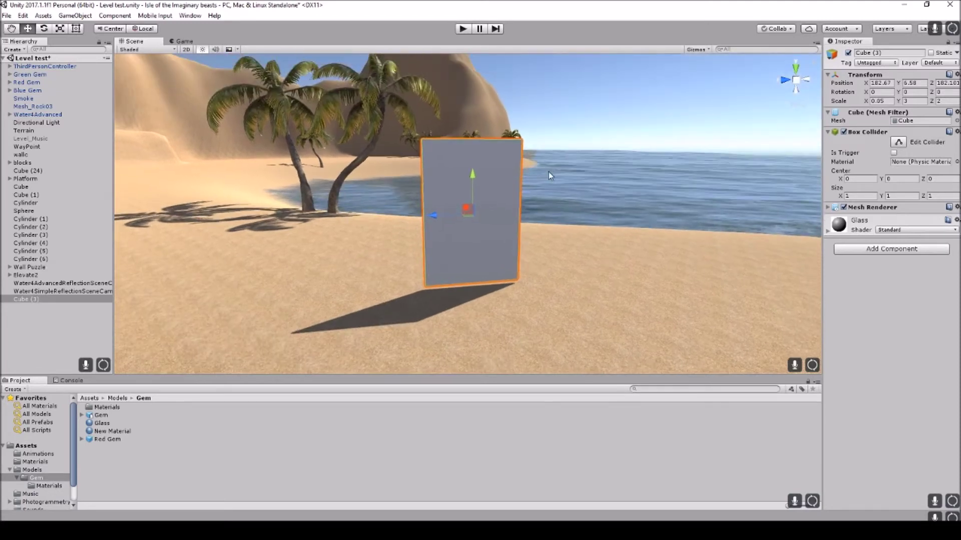
click(828, 230)
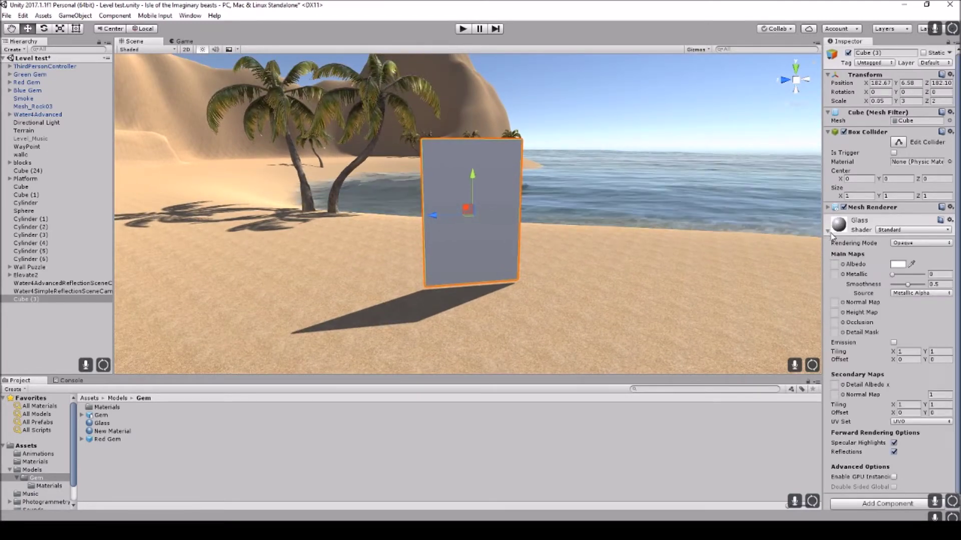
click(914, 244)
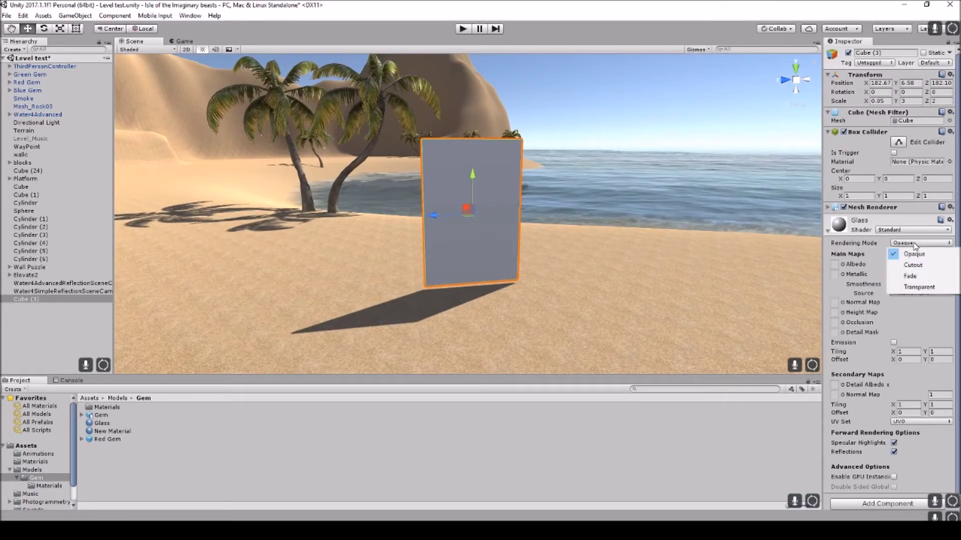
click(919, 288)
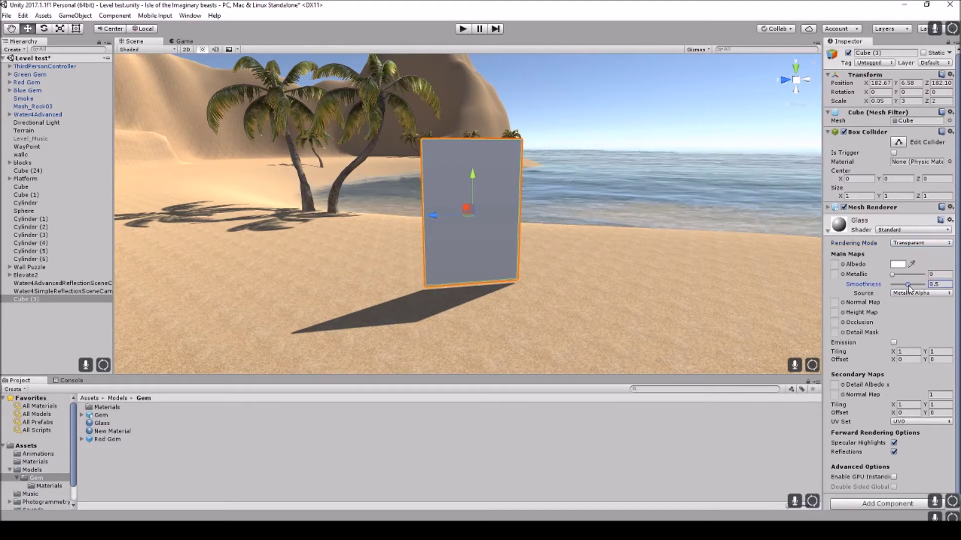
drag(908, 285, 923, 285)
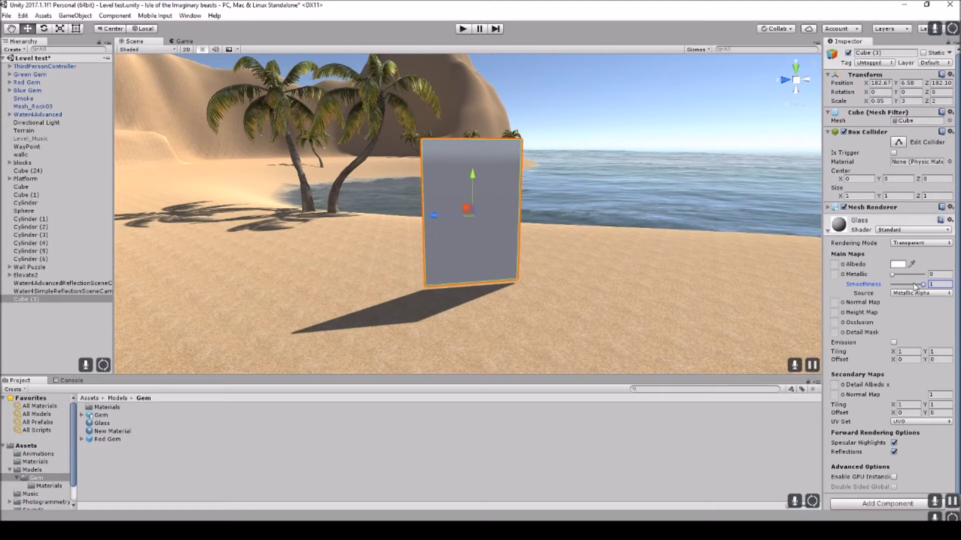
mouse_move(924, 287)
mouse_down()
mouse_move(896, 286)
mouse_move(946, 283)
mouse_up()
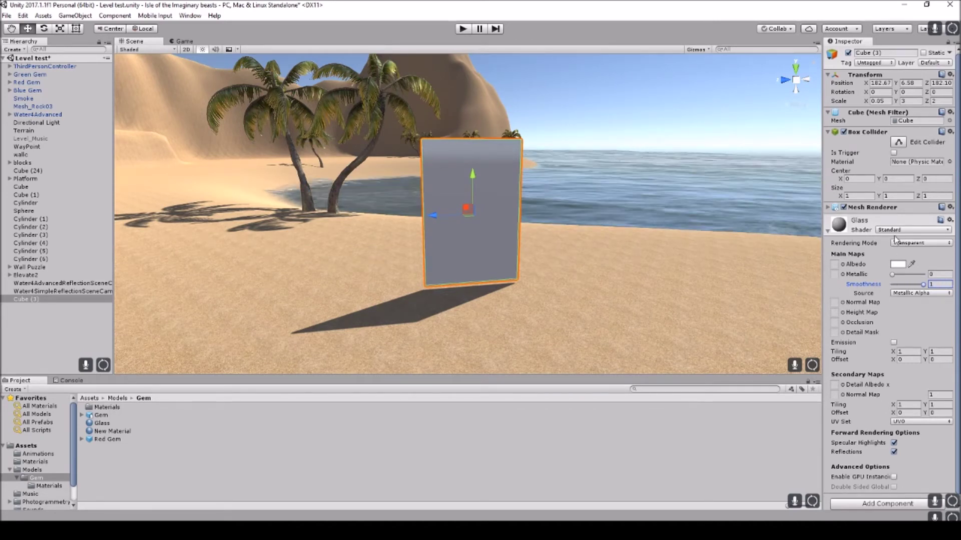
Step: Lower the alpha of the Glass material's Albedo colour to 0
click(897, 264)
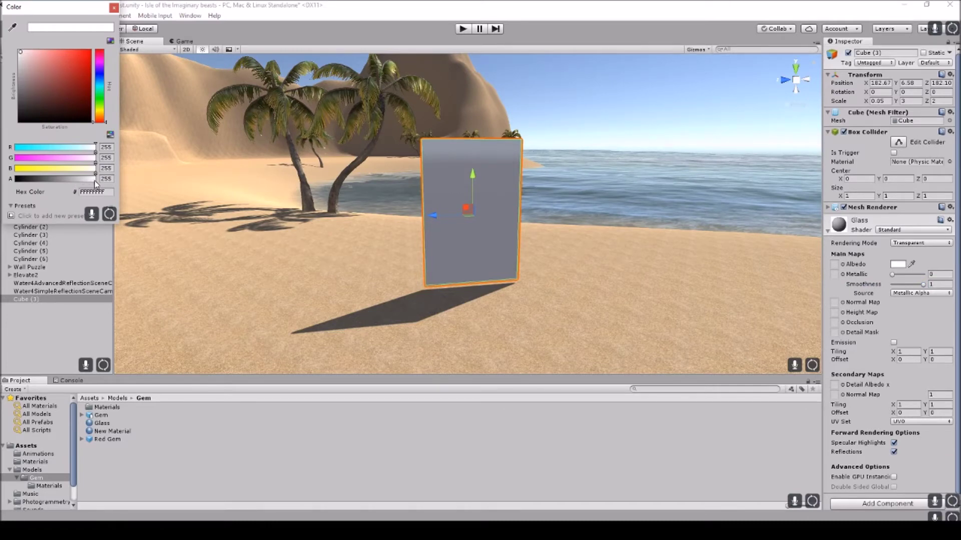
drag(95, 182, 14, 183)
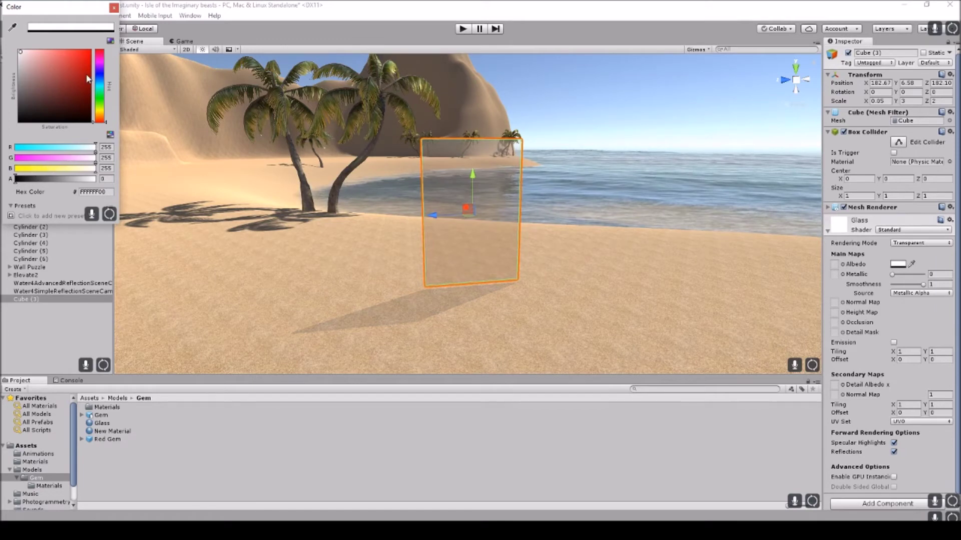
Step: Try a light red Albedo tint on the Glass material and return the colour to white
mouse_move(50, 57)
mouse_down()
mouse_move(92, 56)
mouse_move(19, 50)
mouse_up()
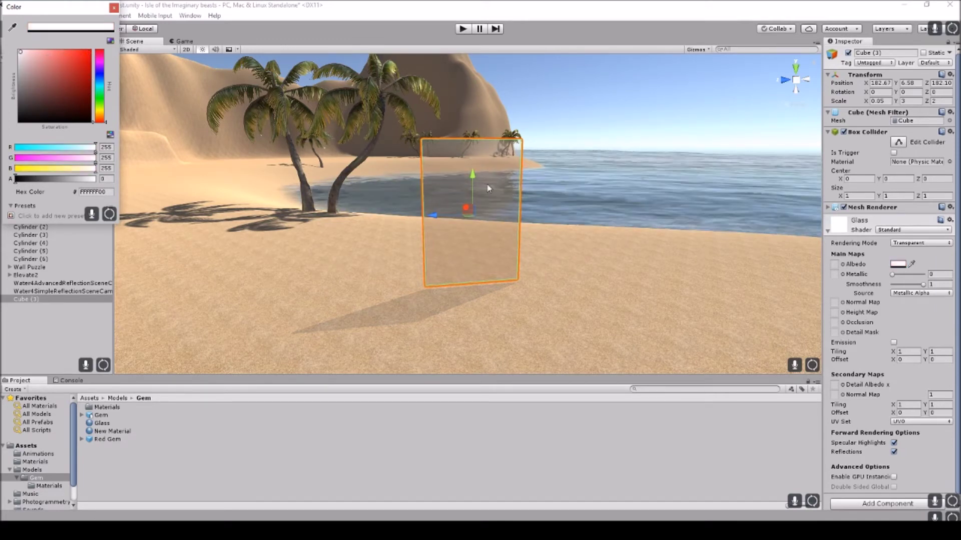
drag(27, 59, 64, 53)
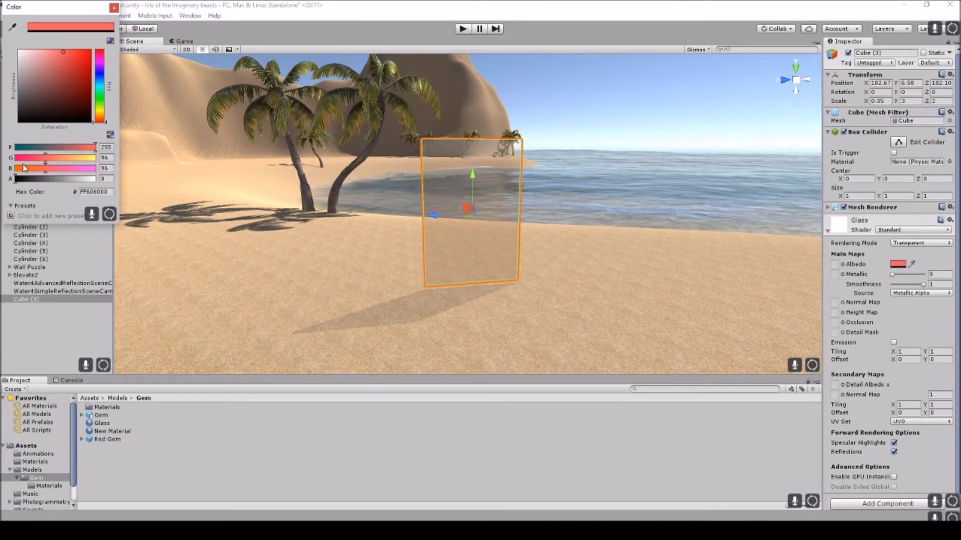
drag(35, 181, 15, 179)
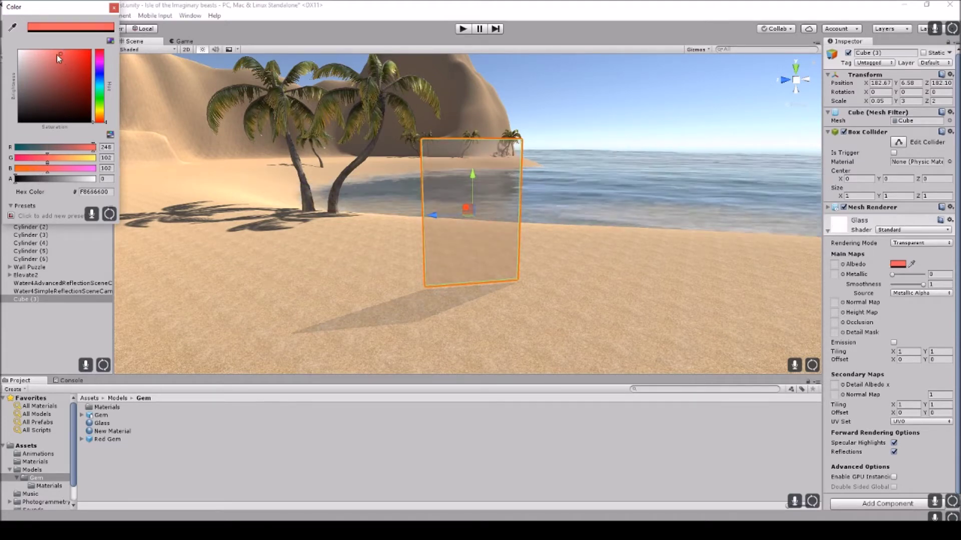
drag(62, 56, 7, 52)
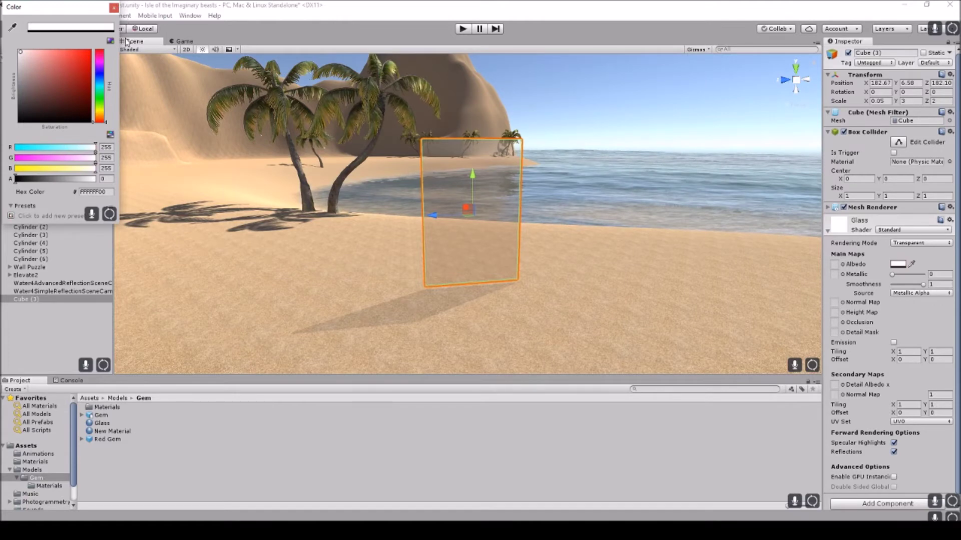
click(114, 7)
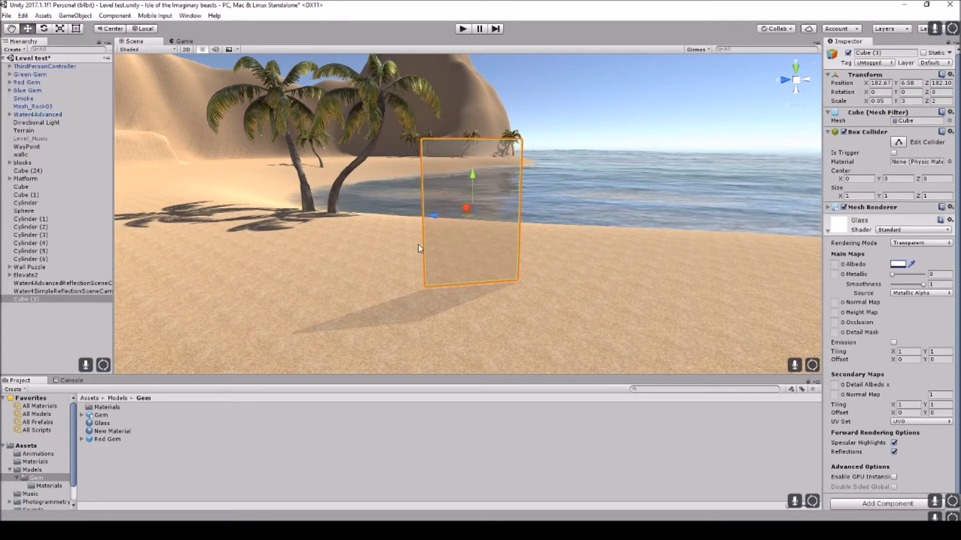
Step: Add a Reflection Probe as a child of the glass panel Cube (3)
right_click(52, 299)
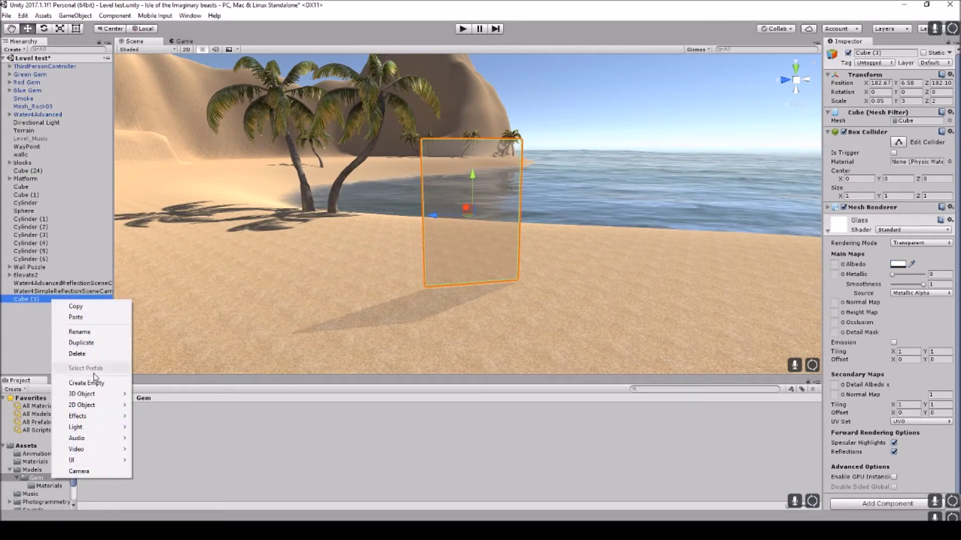
mouse_move(106, 431)
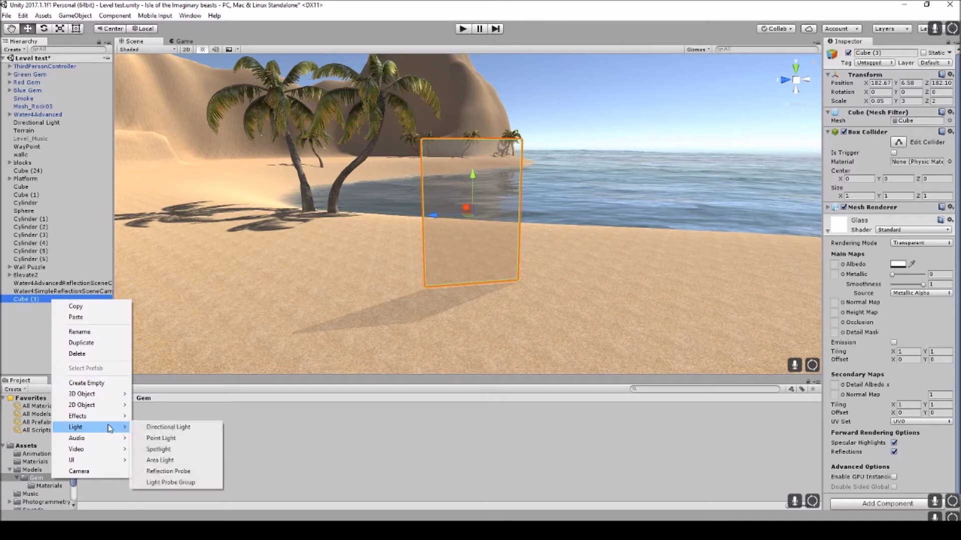
click(168, 471)
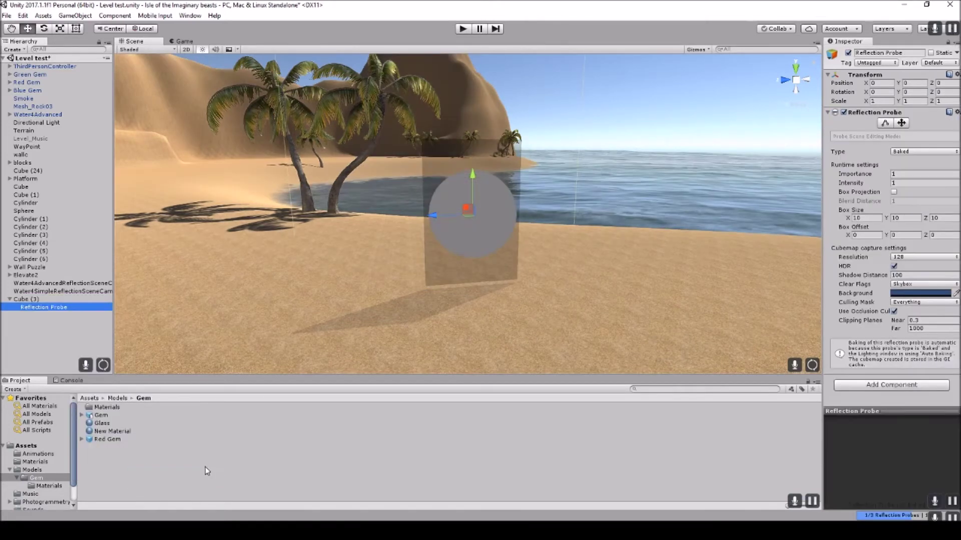
scroll(568, 254, down, 4)
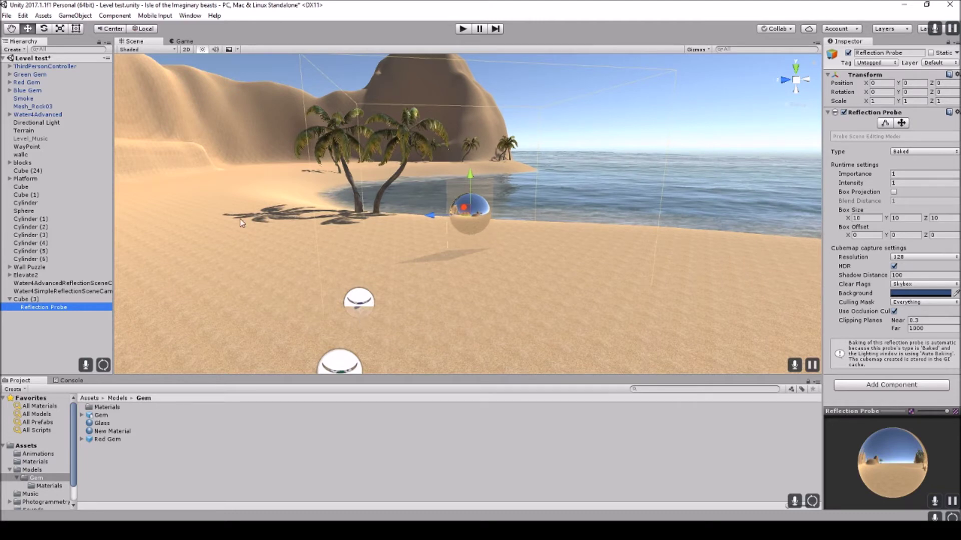
Step: Set the Reflection Probe's box size to X 5, Y 3 and Z 3 so it surrounds the glass panel closely
click(864, 217)
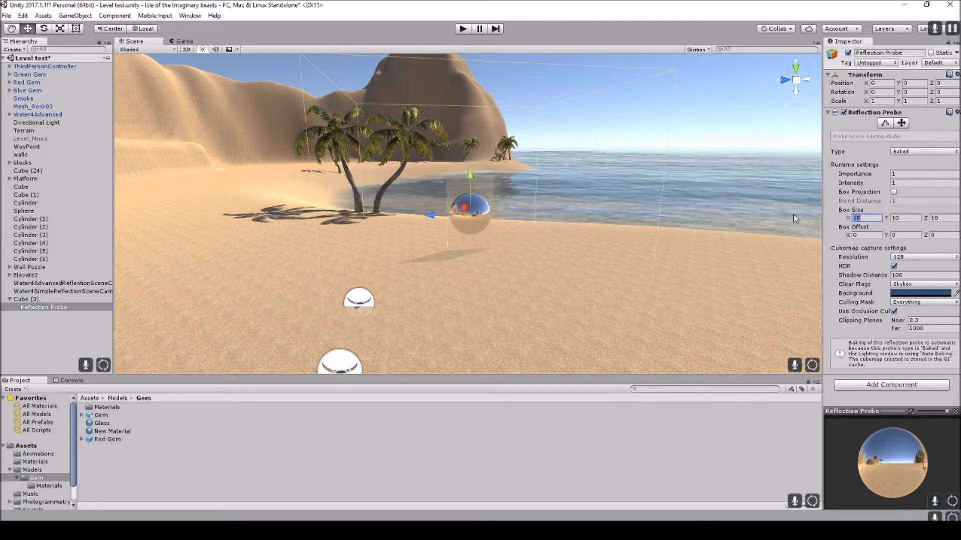
text(5)
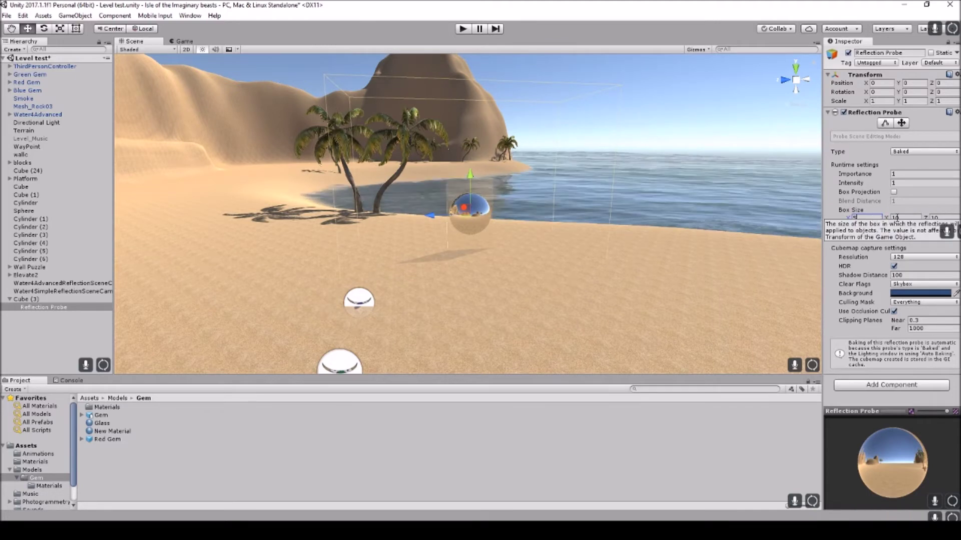
click(893, 218)
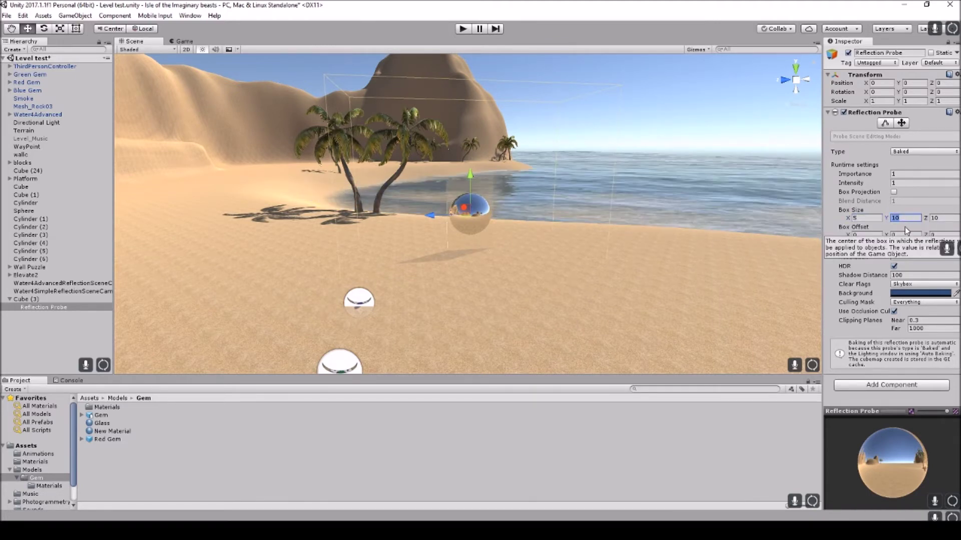
text(3)
click(942, 218)
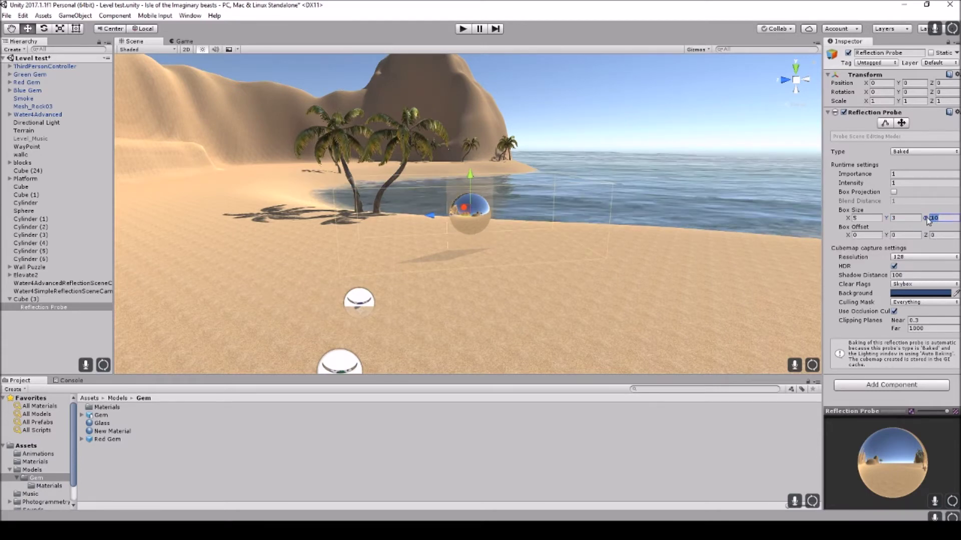
text(3)
click(907, 218)
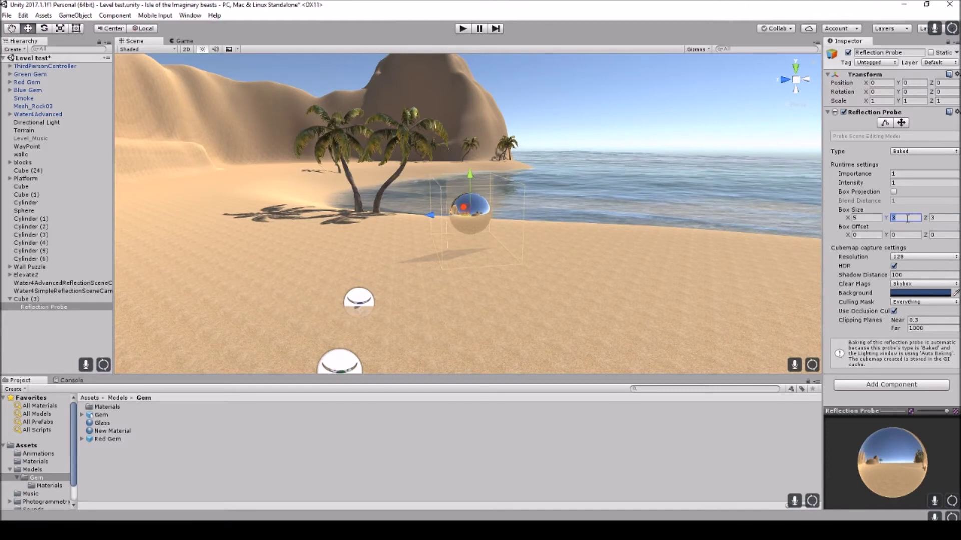
scroll(493, 226, up, 5)
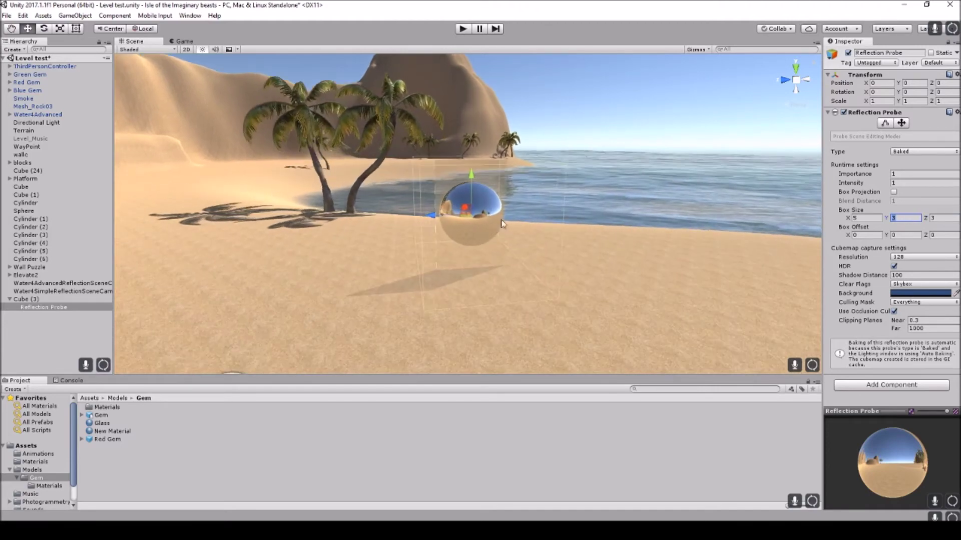
Step: Toggle Box Projection on the Reflection Probe to compare the reflections, and leave it enabled
click(14, 28)
drag(473, 212, 534, 194)
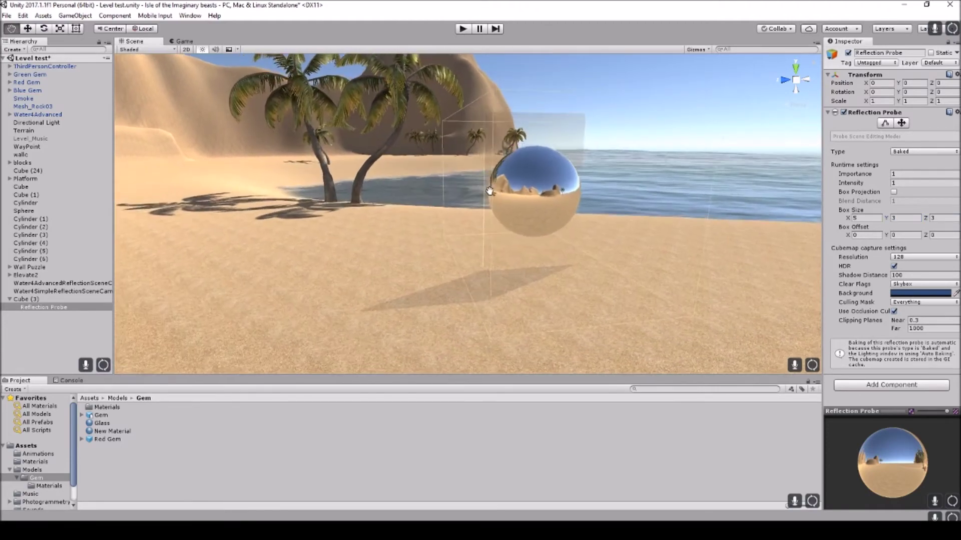
click(894, 192)
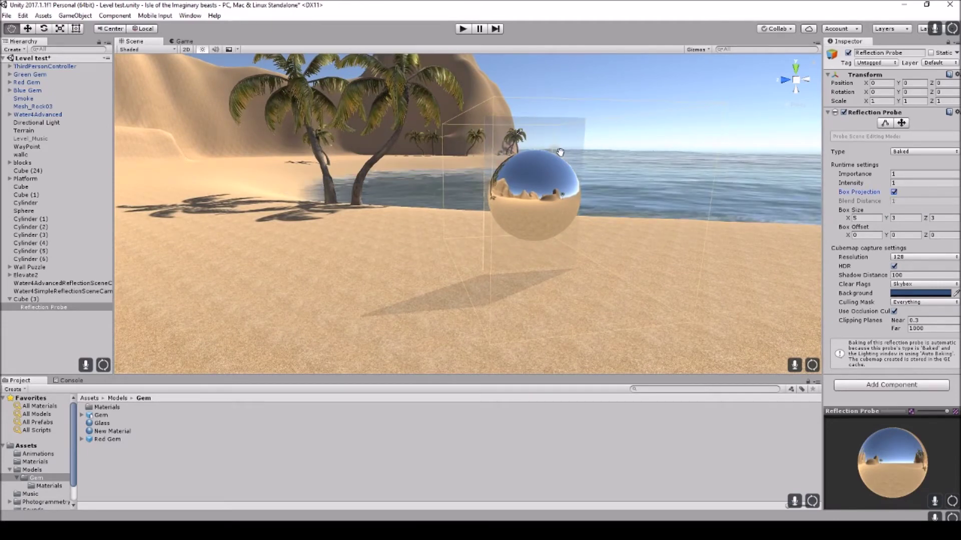
click(894, 193)
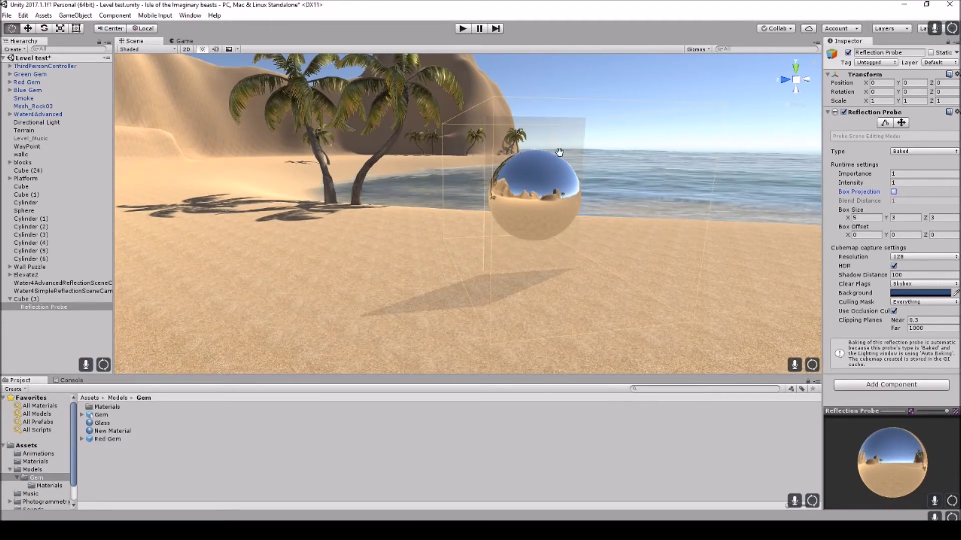
click(894, 192)
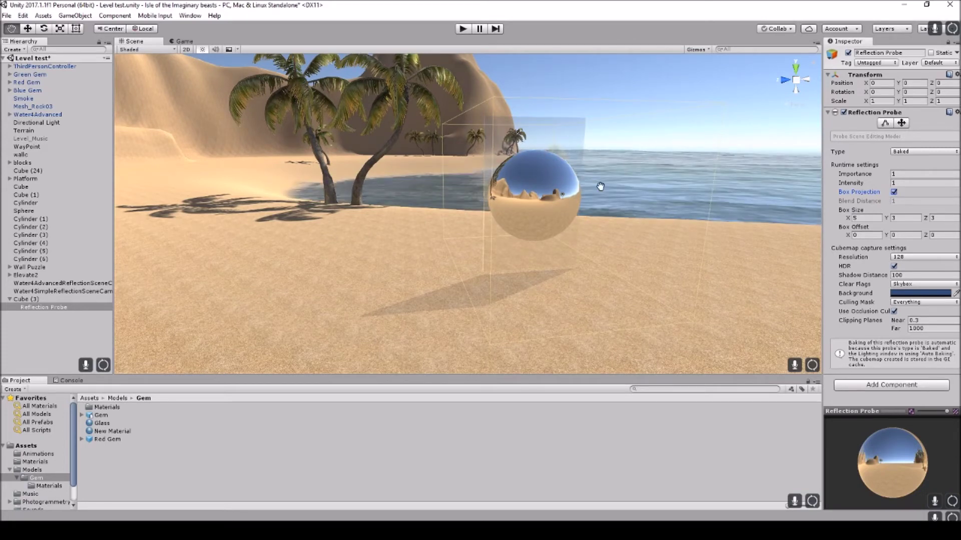
Step: Examine the reflections on the glass panel Cube (3) from several sides and compare them with the surrounding beach
click(30, 299)
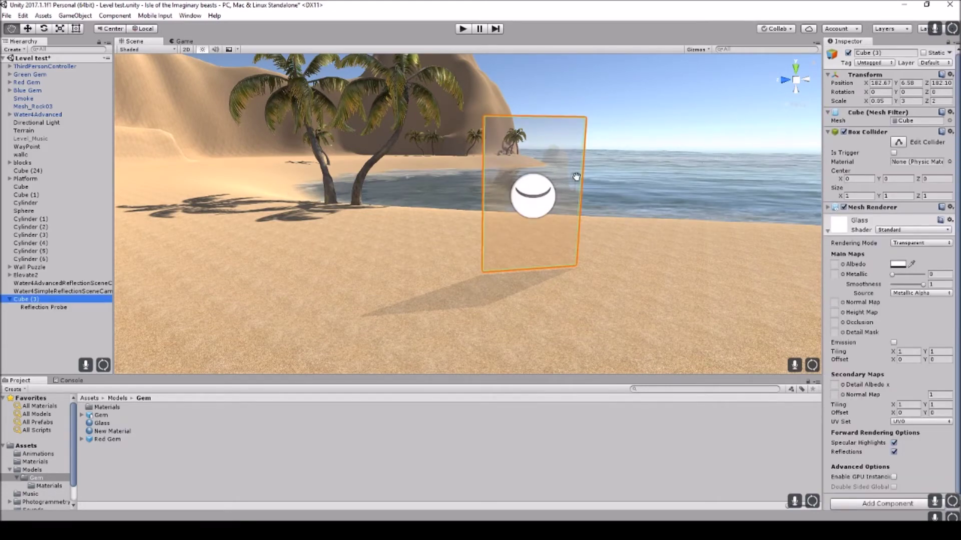
drag(484, 224, 523, 242)
right_drag(524, 242, 557, 250)
drag(557, 250, 598, 249)
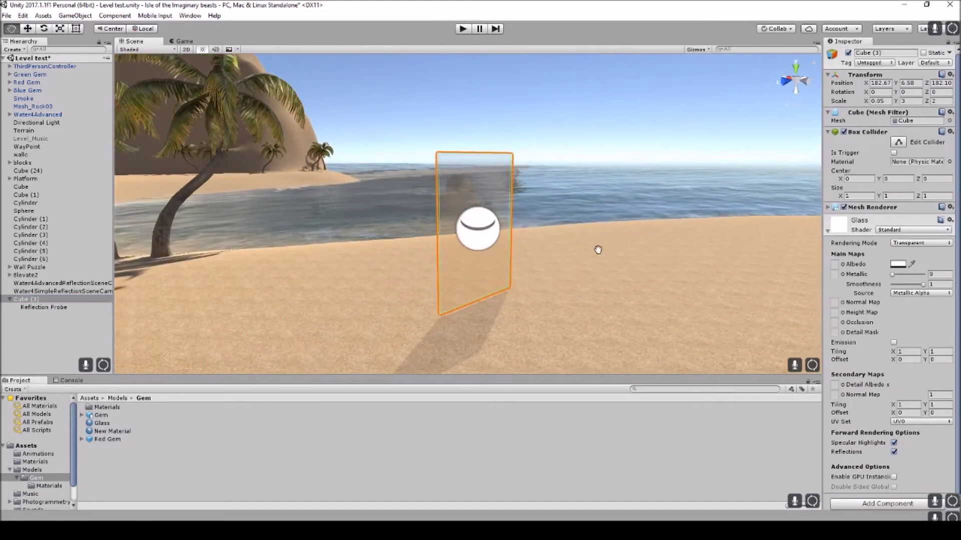
scroll(485, 232, up, 3)
scroll(484, 232, up, 2)
mouse_move(552, 240)
right_down()
mouse_move(608, 257)
mouse_move(568, 250)
right_up()
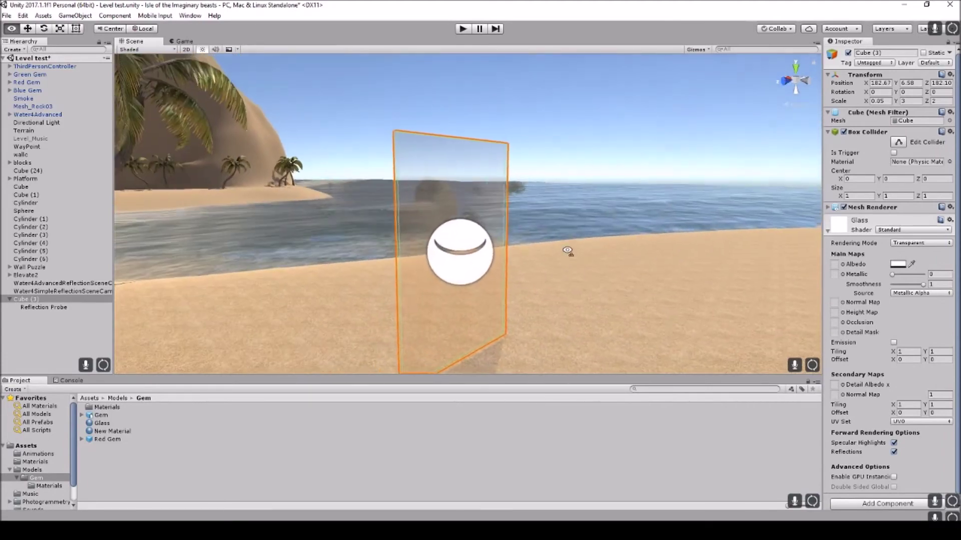
drag(569, 250, 553, 252)
mouse_move(553, 253)
right_down()
mouse_move(526, 236)
mouse_move(521, 245)
mouse_move(551, 242)
right_up()
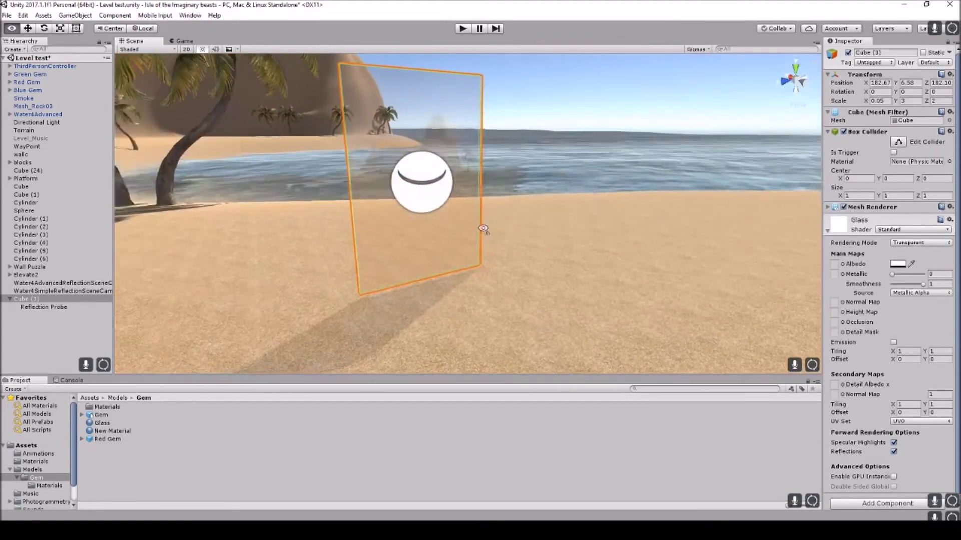
right_drag(484, 231, 425, 219)
drag(425, 219, 491, 249)
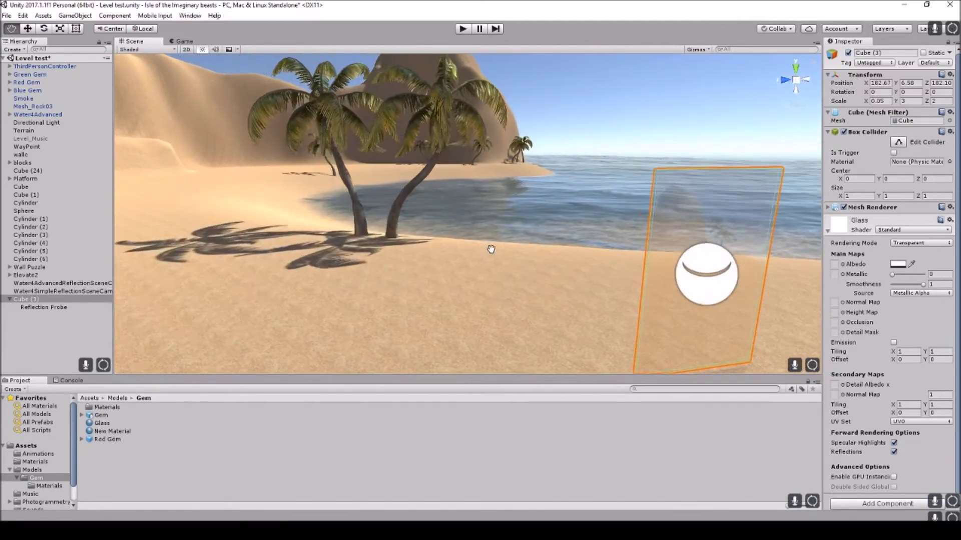
right_drag(491, 249, 650, 245)
drag(501, 227, 596, 241)
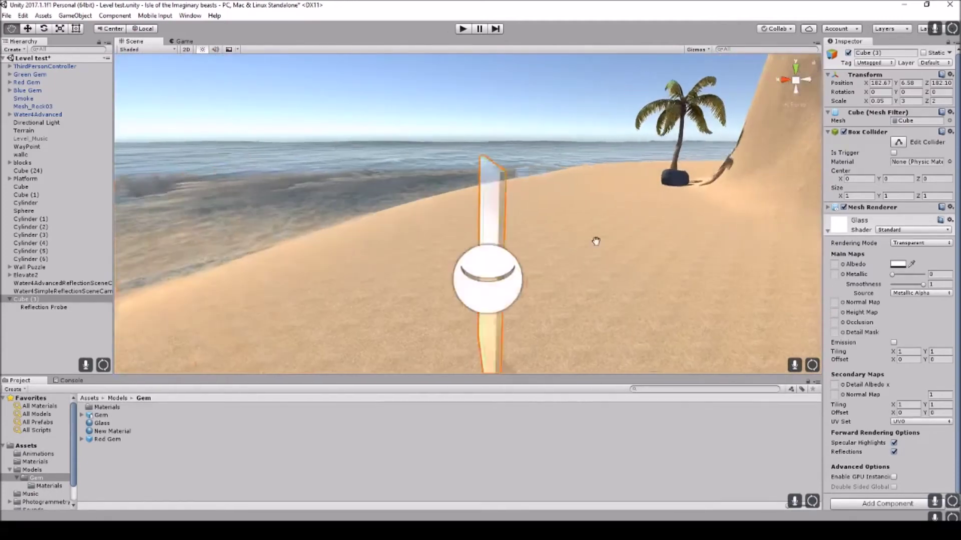
right_drag(595, 241, 476, 246)
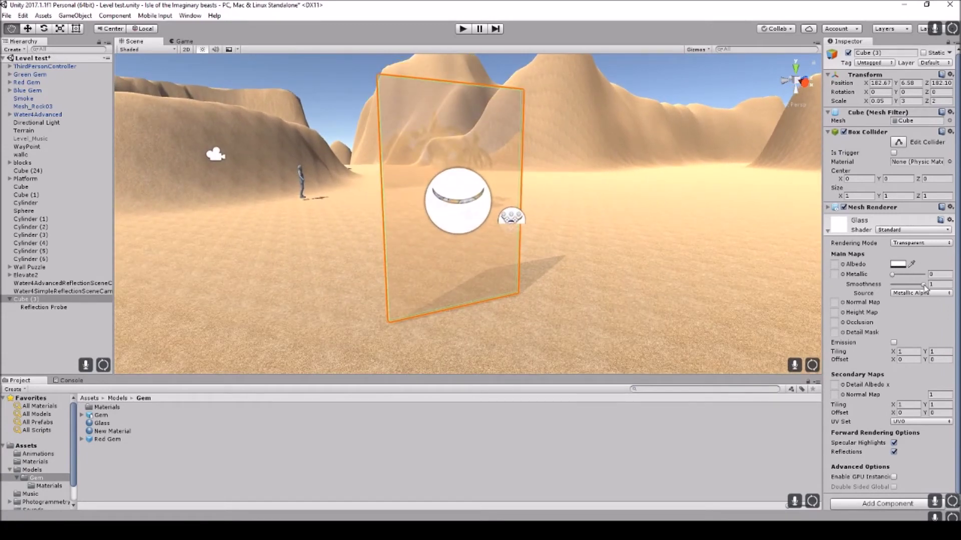
Step: Review the smoothness and the Albedo alpha of the Glass material
mouse_move(924, 285)
mouse_down()
mouse_move(916, 287)
mouse_move(939, 287)
mouse_up()
click(897, 264)
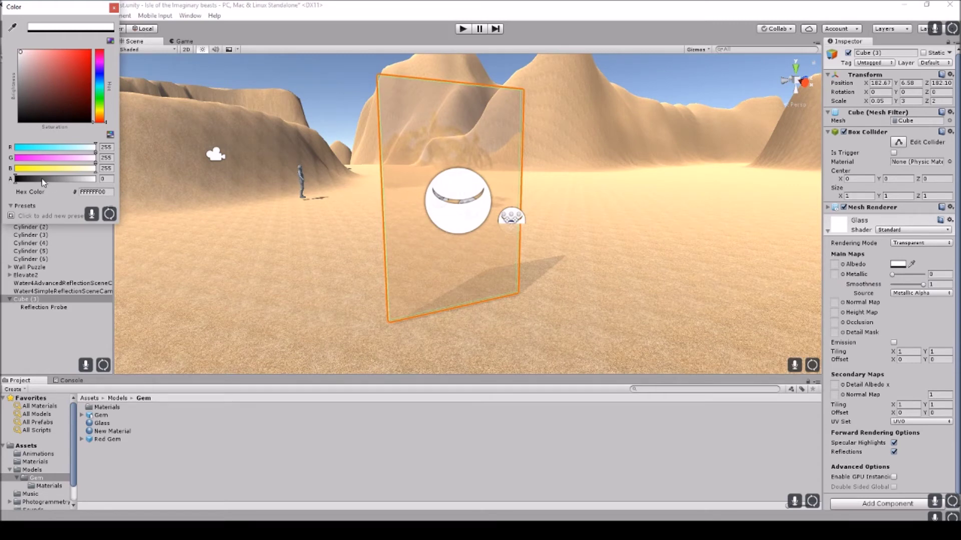
drag(30, 182, 1, 182)
mouse_move(20, 186)
mouse_down()
mouse_move(42, 183)
mouse_move(27, 183)
mouse_up()
click(114, 7)
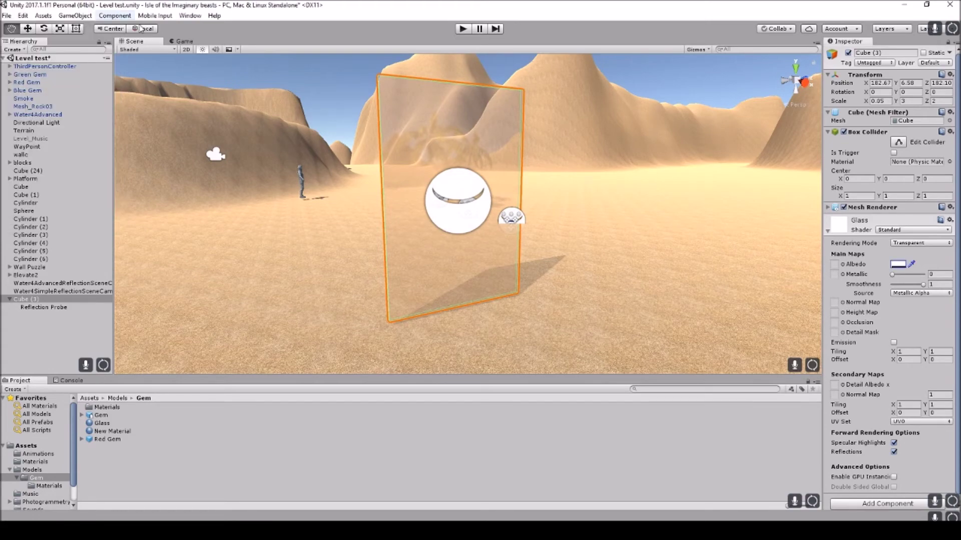
Step: Play-test the level, walking the character around the glass panel to check its transparency and reflections, and stop the game
click(464, 28)
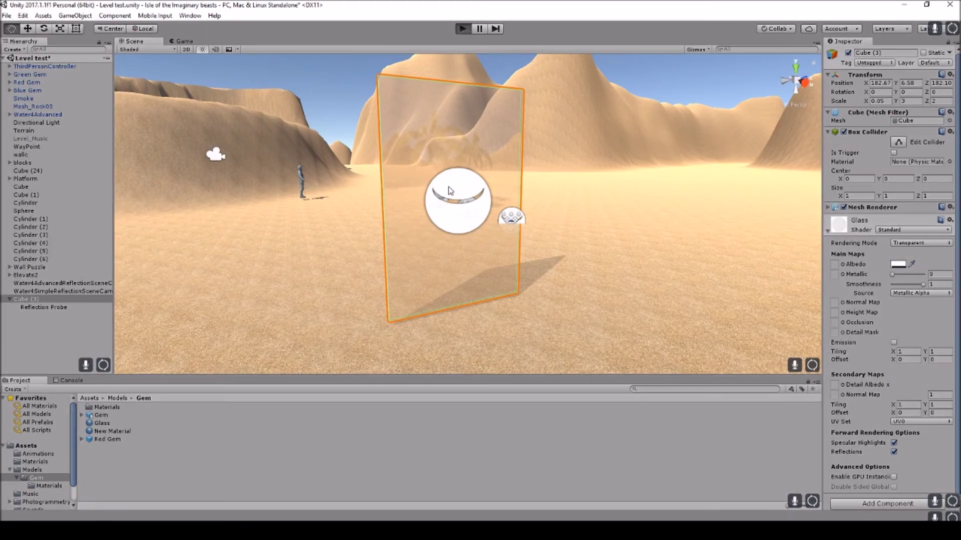
key(d)
key(a)
key(w)
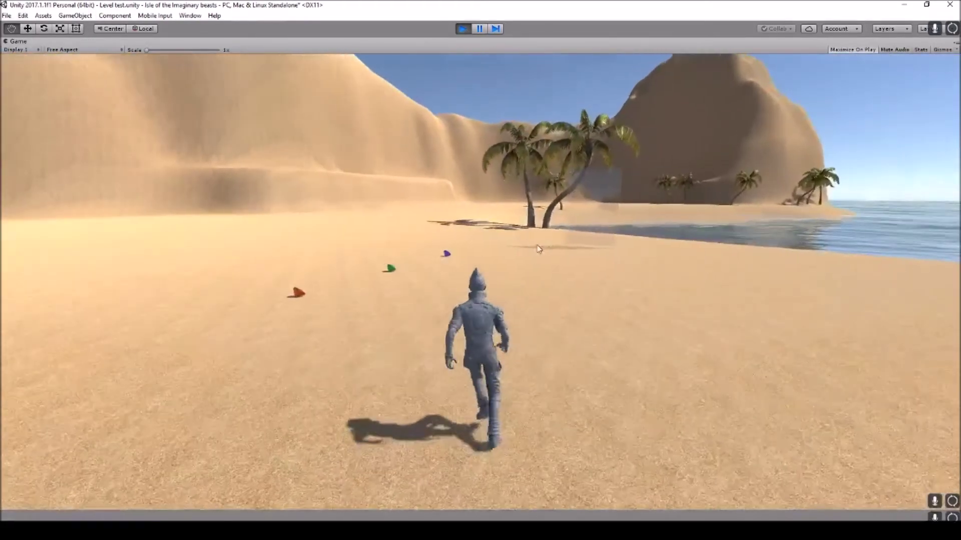
key(d)
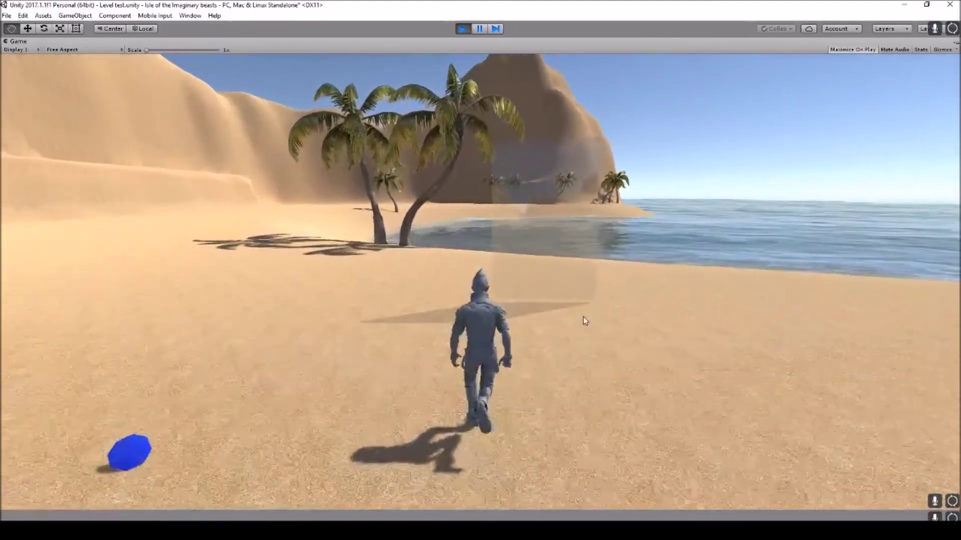
key(d)
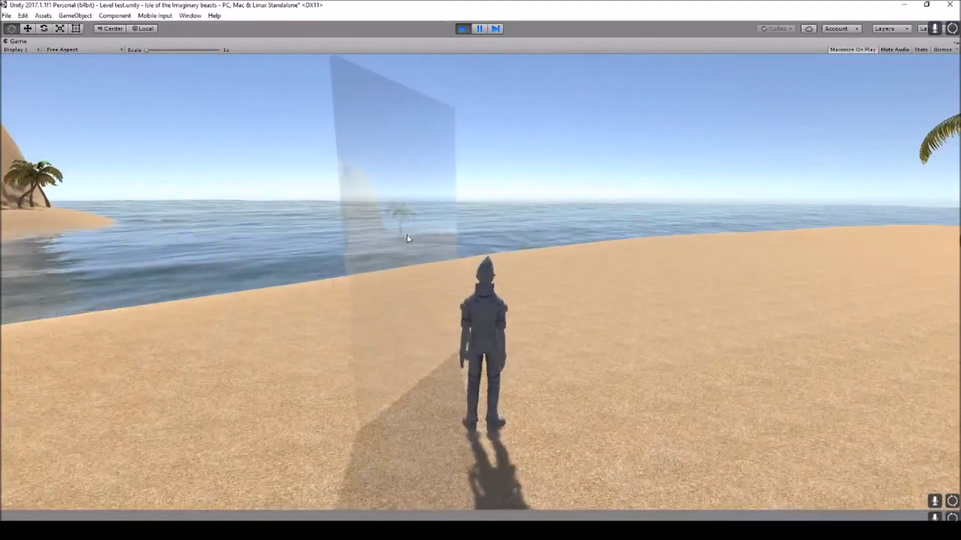
key(a)
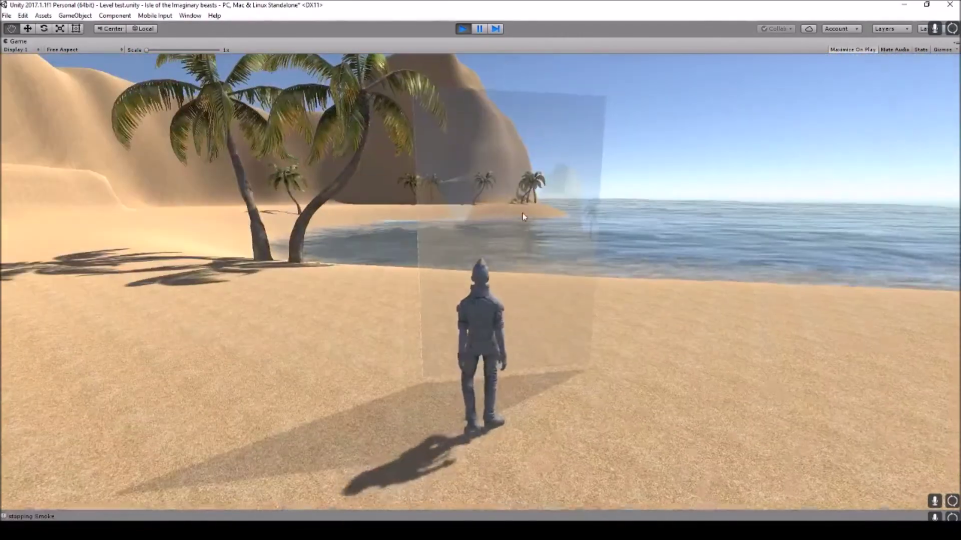
key(w)
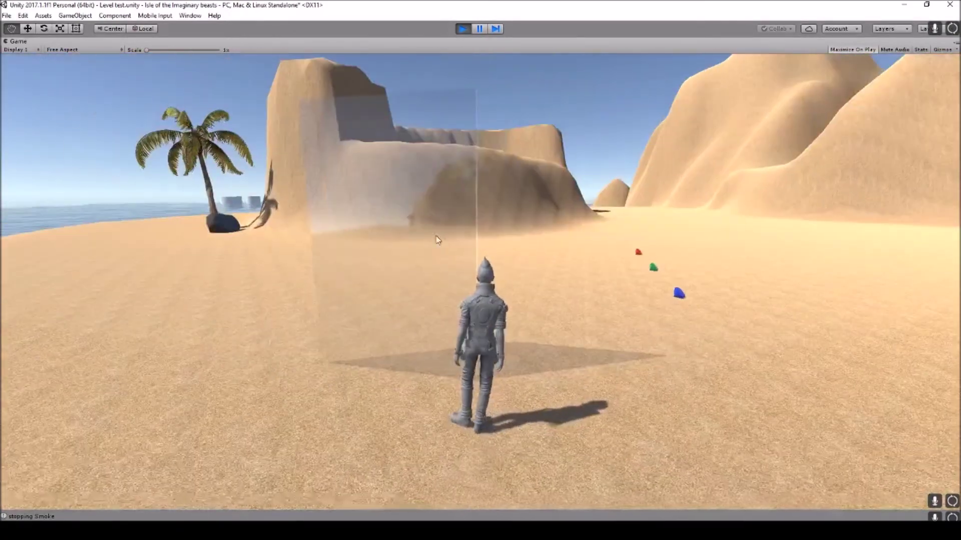
key(w)
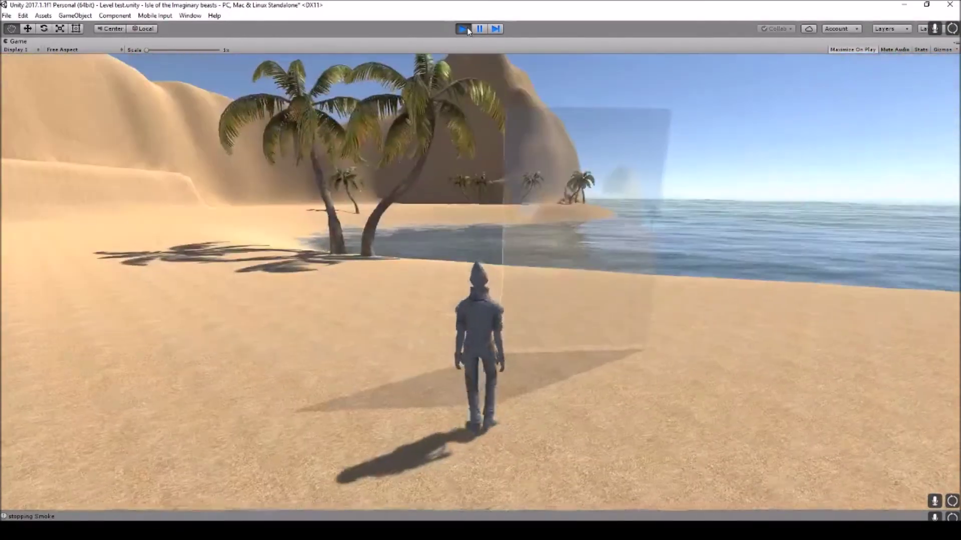
click(465, 29)
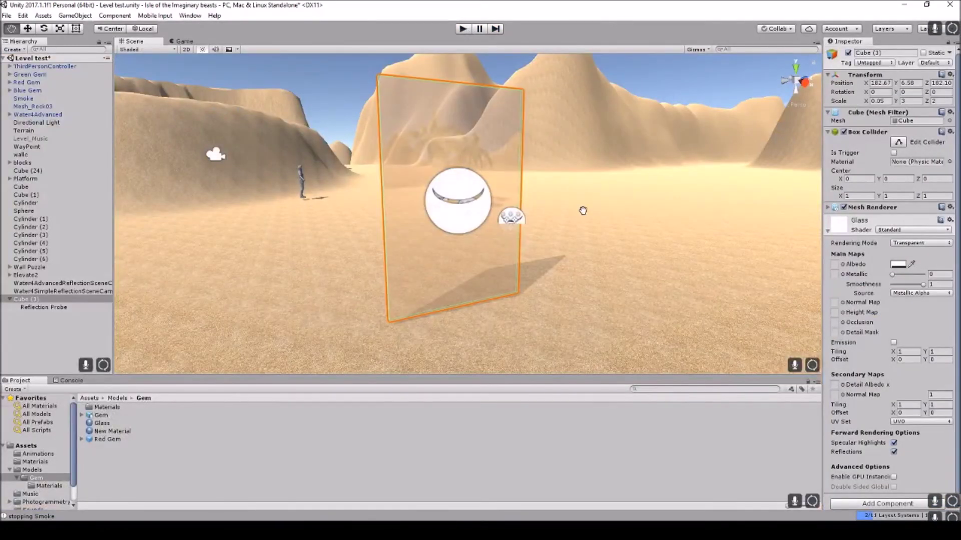
Step: Inspect the glass panel from other angles in the scene and review the settings of its Reflection Probe and Glass material
drag(523, 188, 615, 242)
right_drag(616, 242, 778, 262)
drag(511, 258, 652, 258)
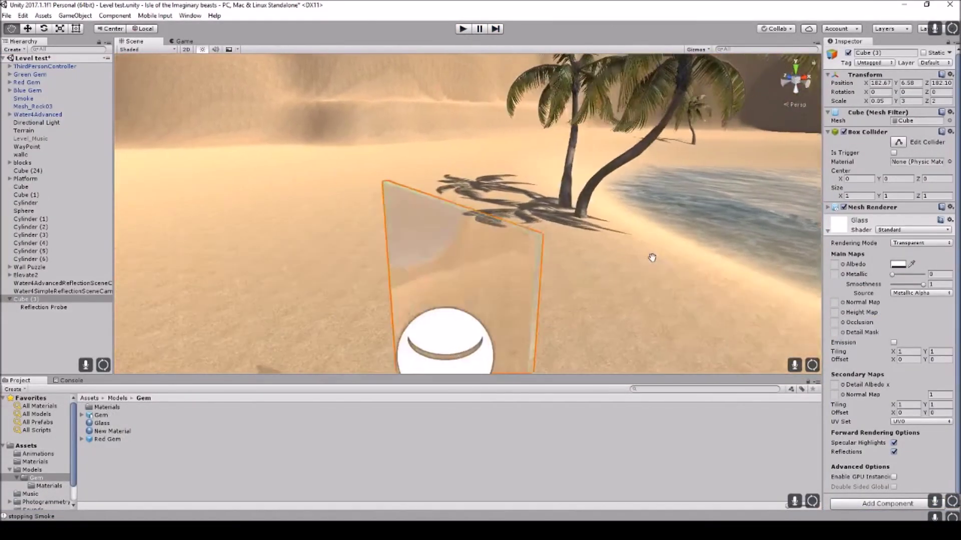
right_drag(652, 258, 609, 233)
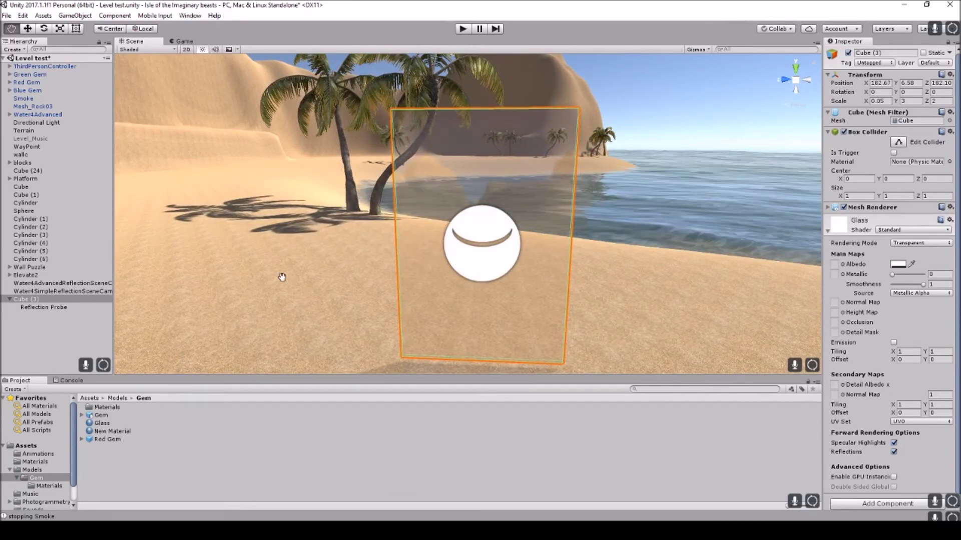
click(45, 307)
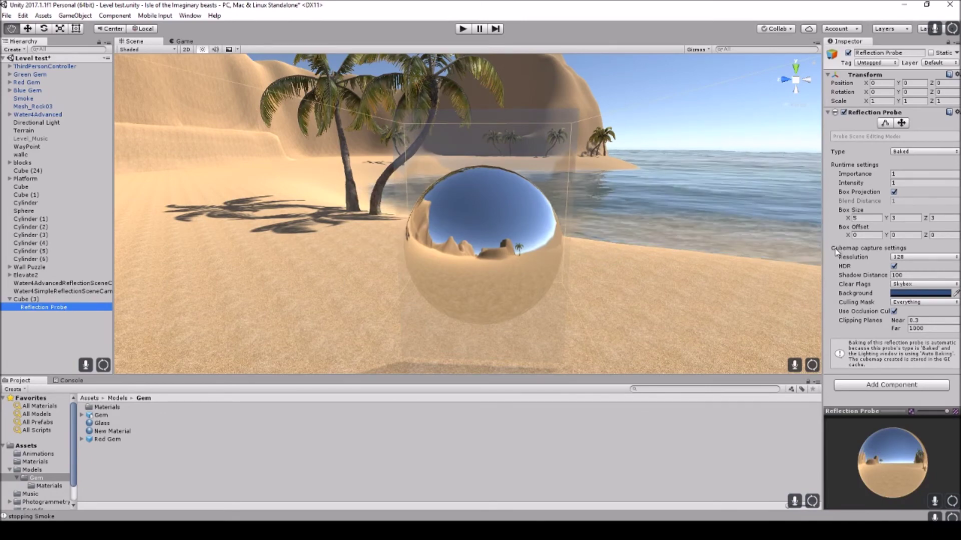
scroll(784, 251, down, 3)
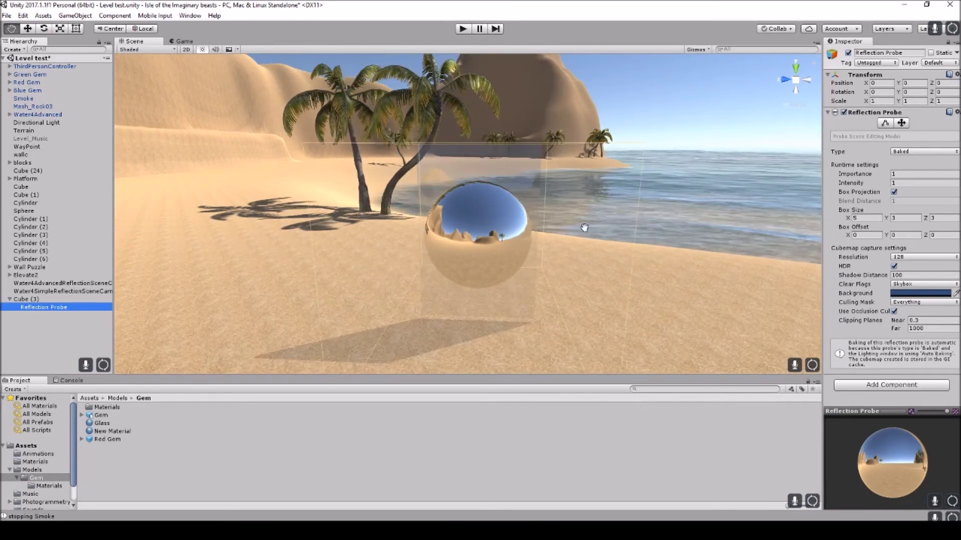
click(50, 300)
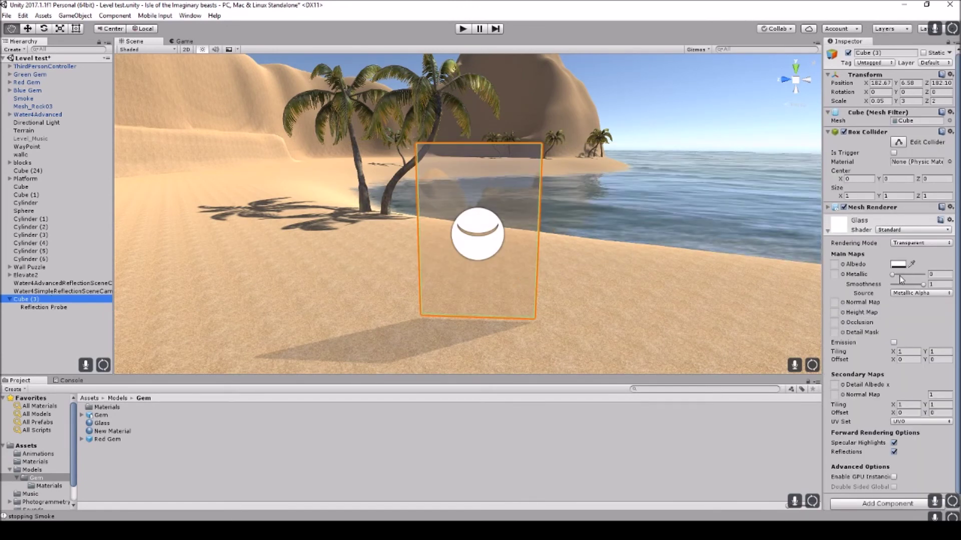
Step: Try a Smoothness of 0.9 on the Glass material and check the panel's reflections from another angle
drag(923, 286, 921, 288)
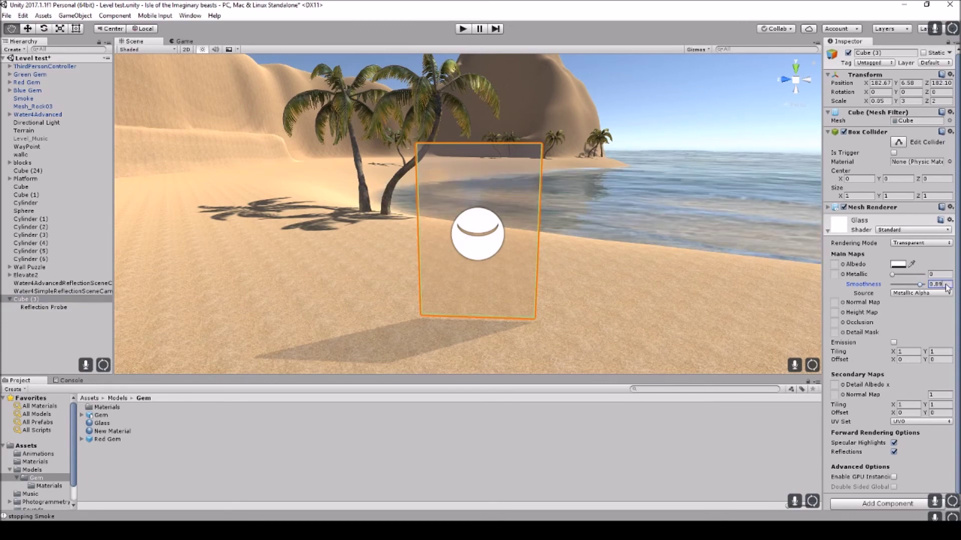
drag(943, 284, 936, 285)
text(9)
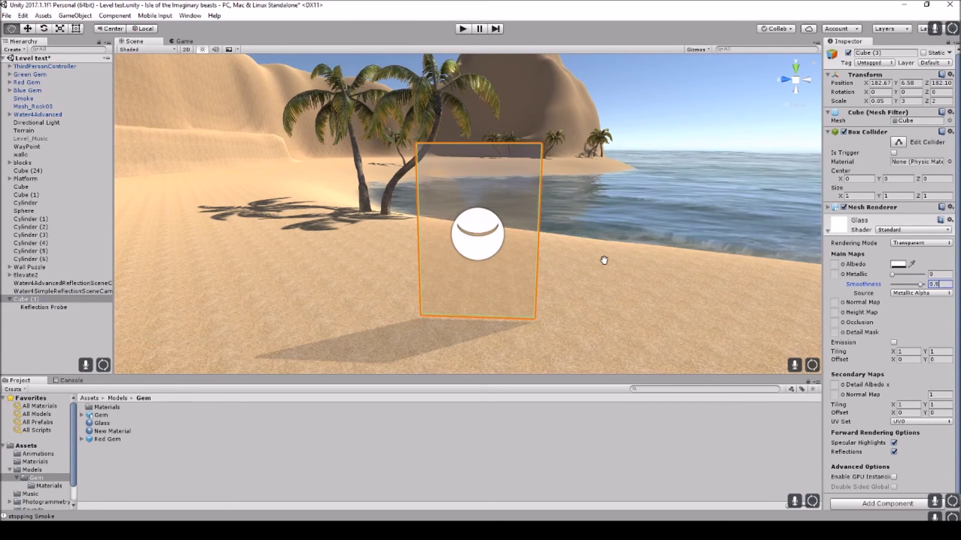
drag(482, 227, 639, 225)
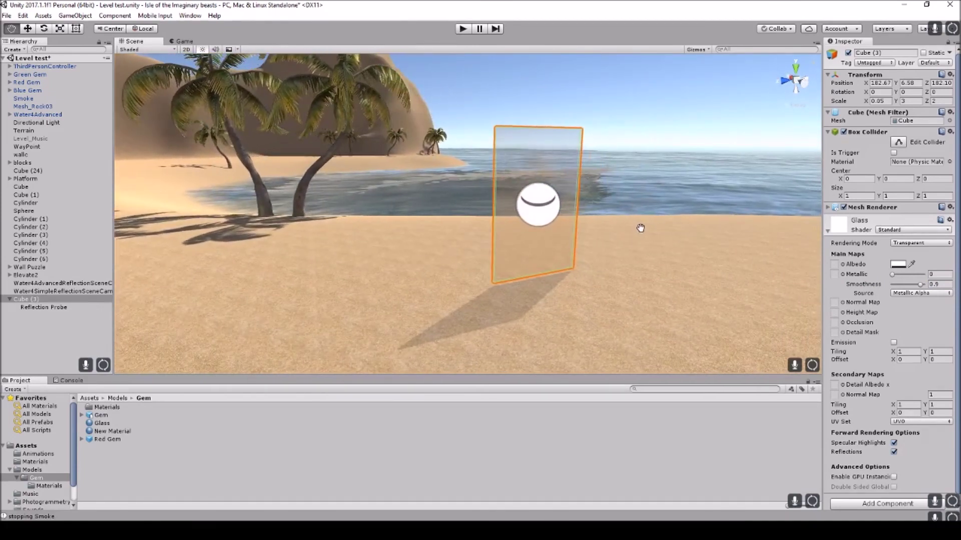
Step: Set the Glass material's Smoothness to 1 and check the glass panel's reflections
click(940, 285)
text(1)
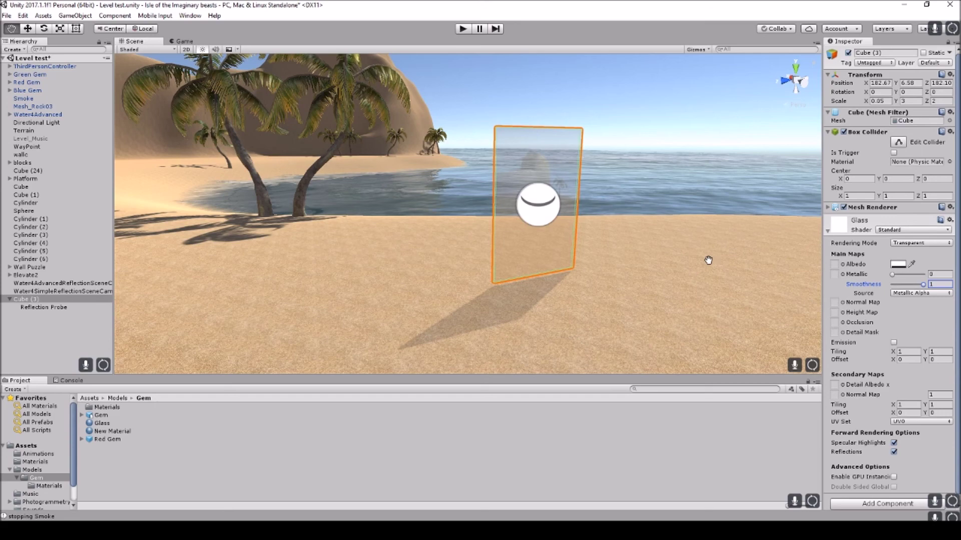
drag(704, 258, 629, 255)
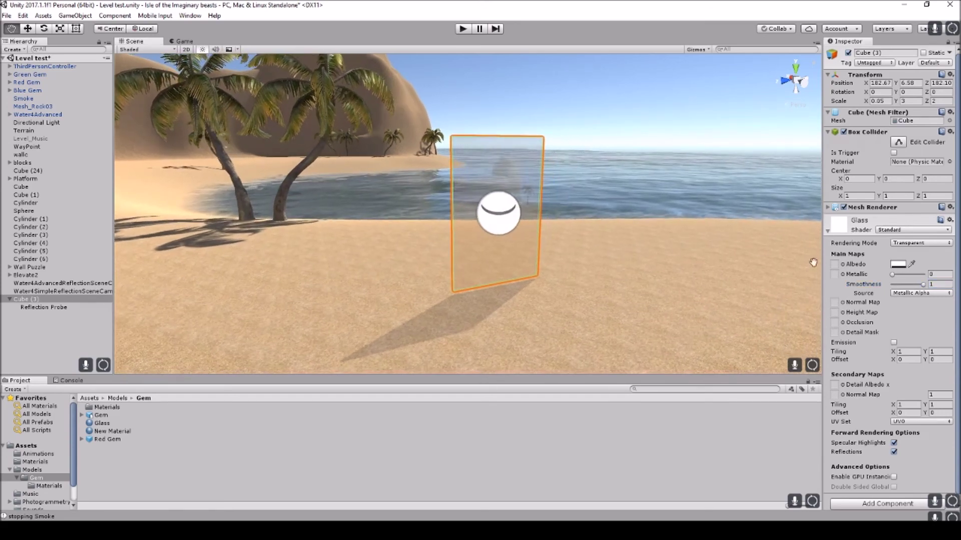
Step: Tint the Glass material's Albedo slightly to RGB 255, 249, 249 and check the panel from several angles
click(898, 264)
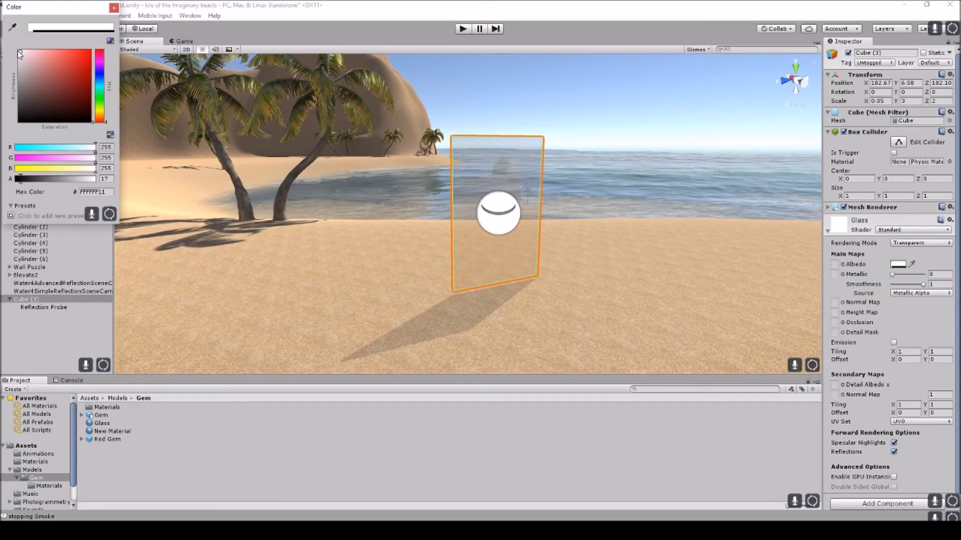
drag(18, 50, 22, 50)
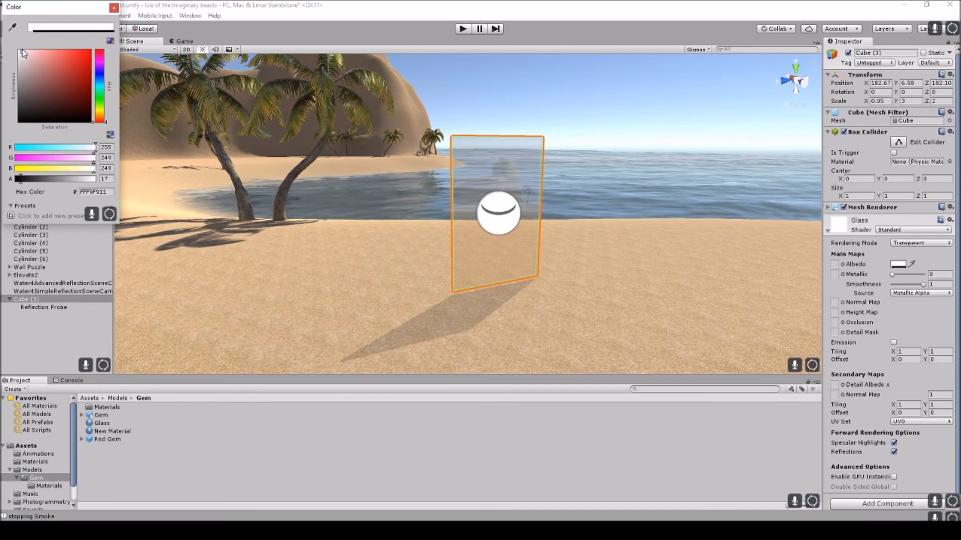
click(114, 8)
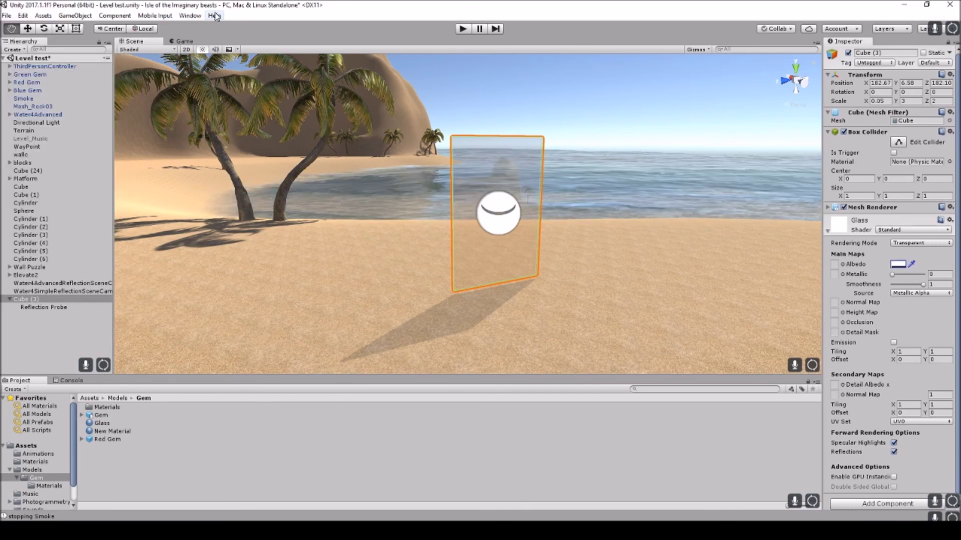
drag(588, 192, 646, 198)
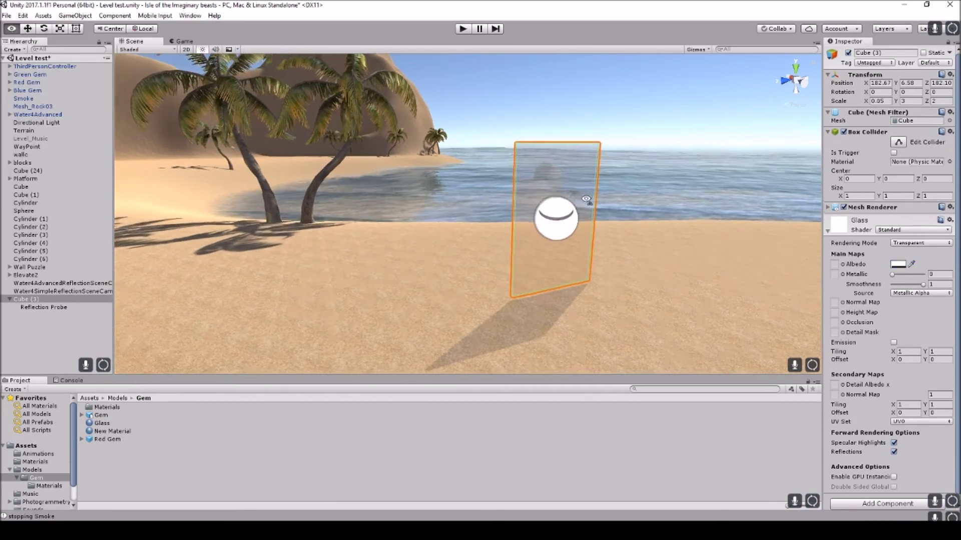
right_drag(590, 204, 634, 202)
drag(634, 202, 542, 203)
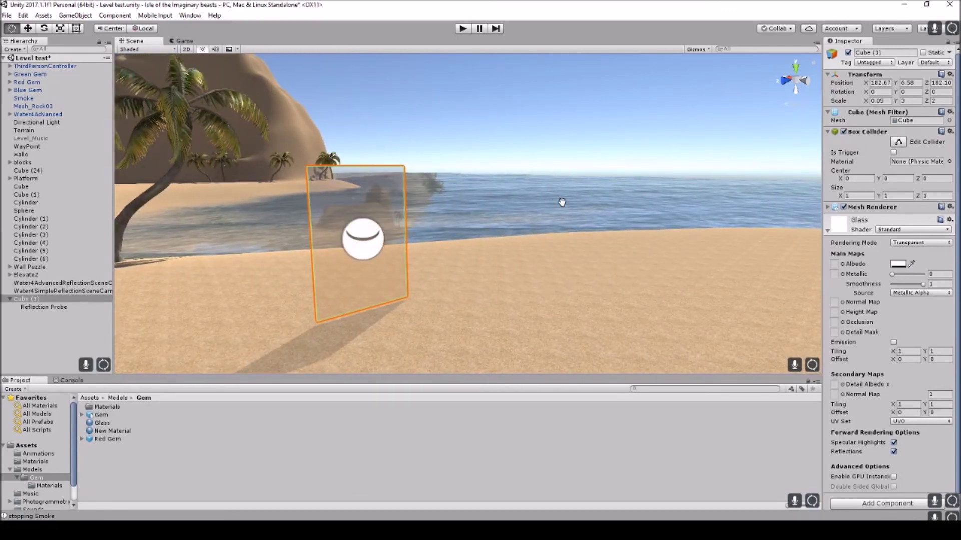